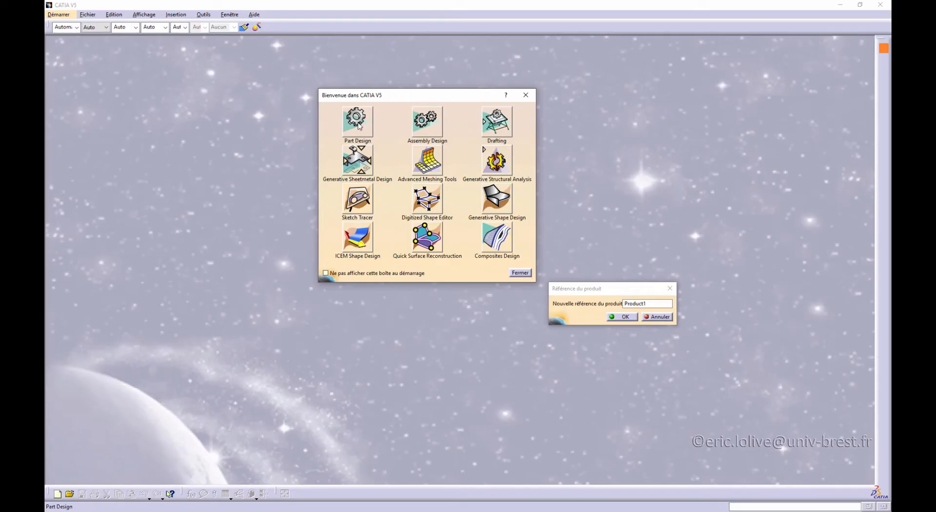
Create a new Part Design part named Borne and cancel the pending new product.
{"action": "left_click", "coordinate": [357, 126]}
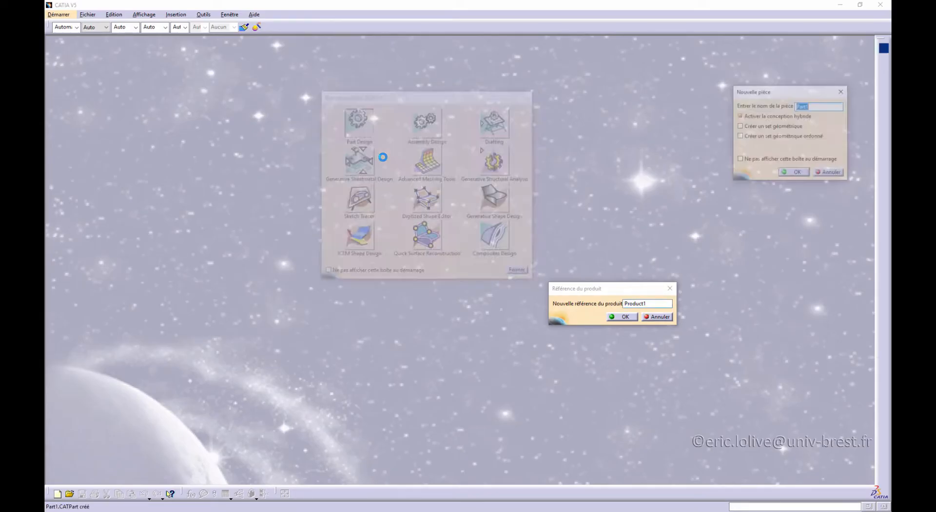
{"action": "type", "text": "Borne"}
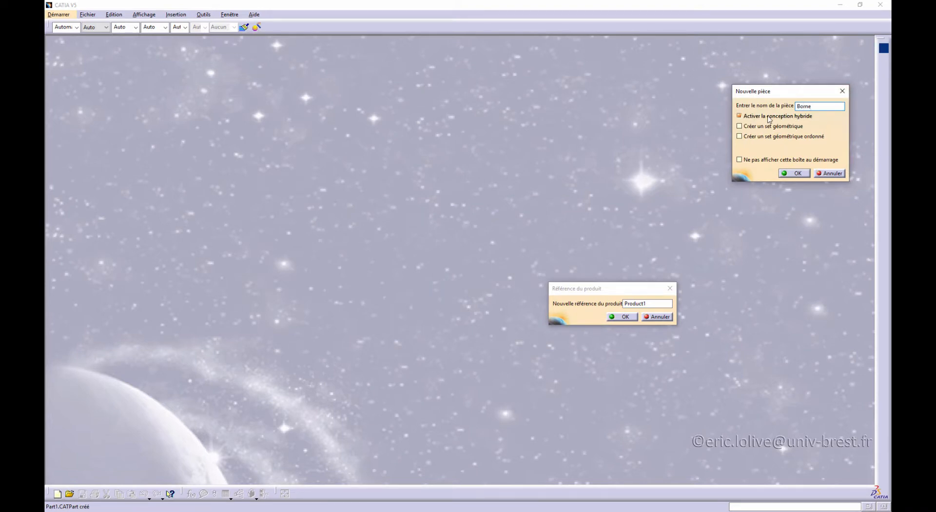
{"action": "left_click", "coordinate": [795, 173]}
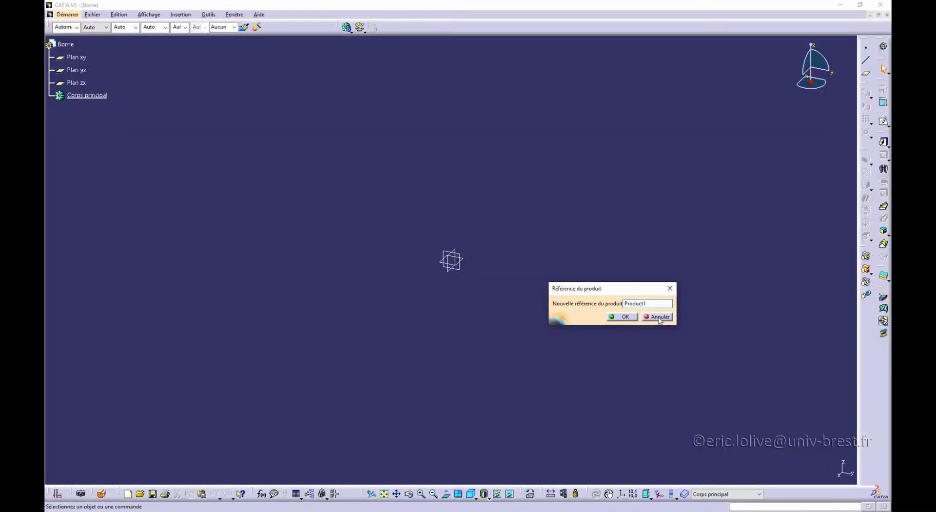
{"action": "left_click", "coordinate": [658, 317]}
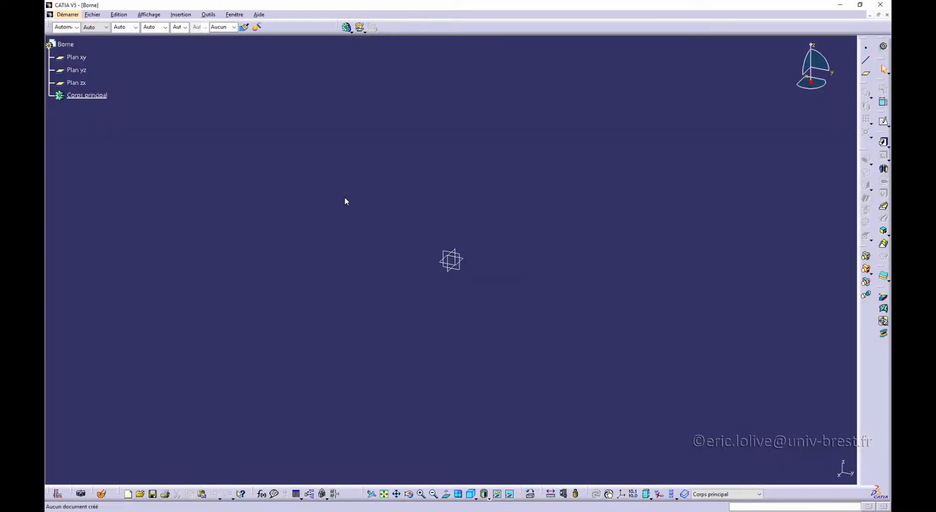
Save the part as Borne.CATPart in the CATIA V5 folder, replacing the existing file.
{"action": "left_click", "coordinate": [93, 15]}
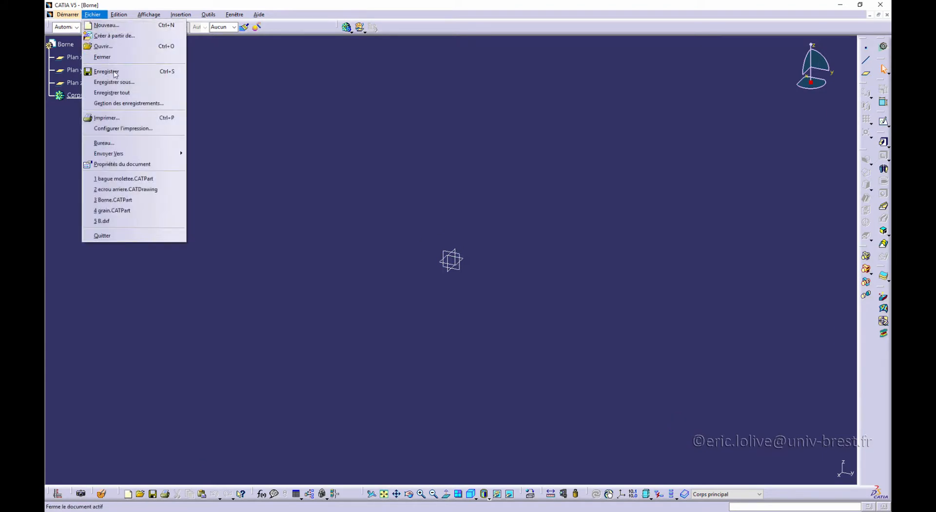
{"action": "left_click", "coordinate": [114, 82]}
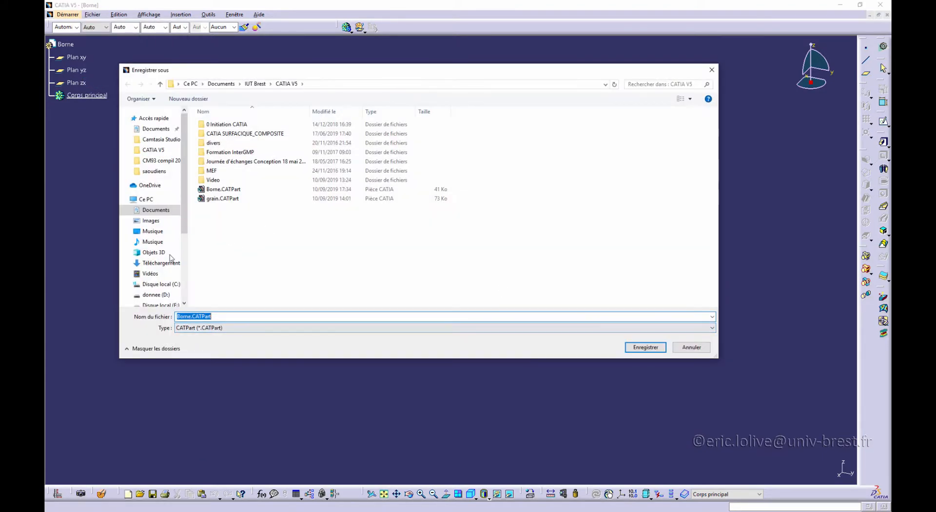
{"action": "left_click", "coordinate": [643, 350]}
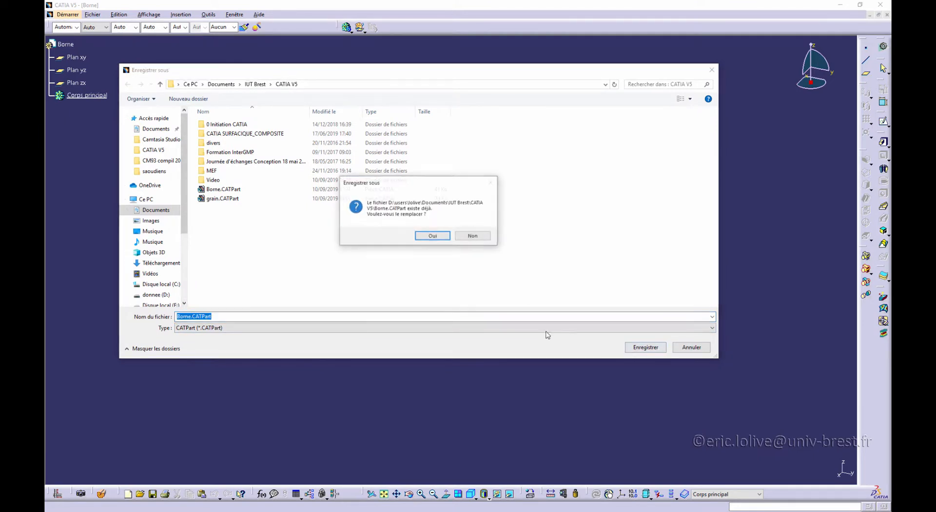
{"action": "left_click", "coordinate": [433, 236]}
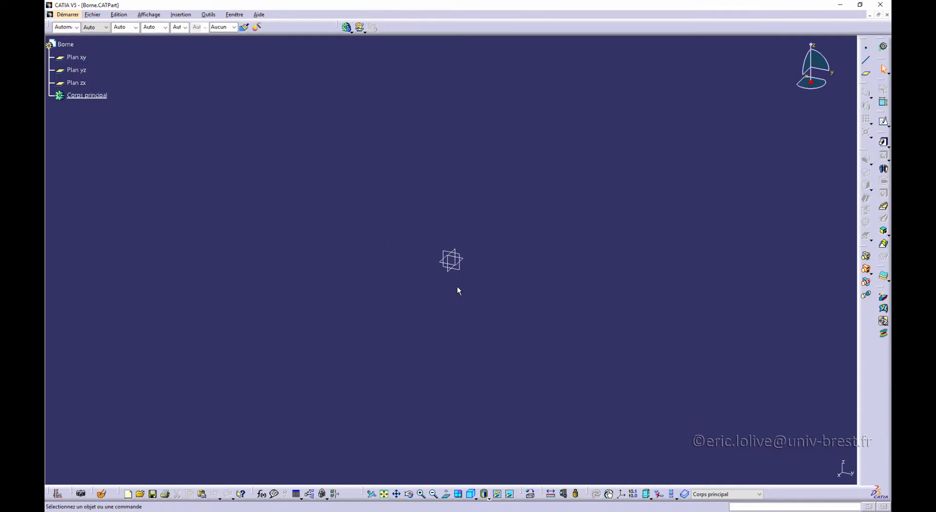
Open a sketch on the yz plane and draw a vertical axis upward from the origin.
{"action": "left_click", "coordinate": [459, 272]}
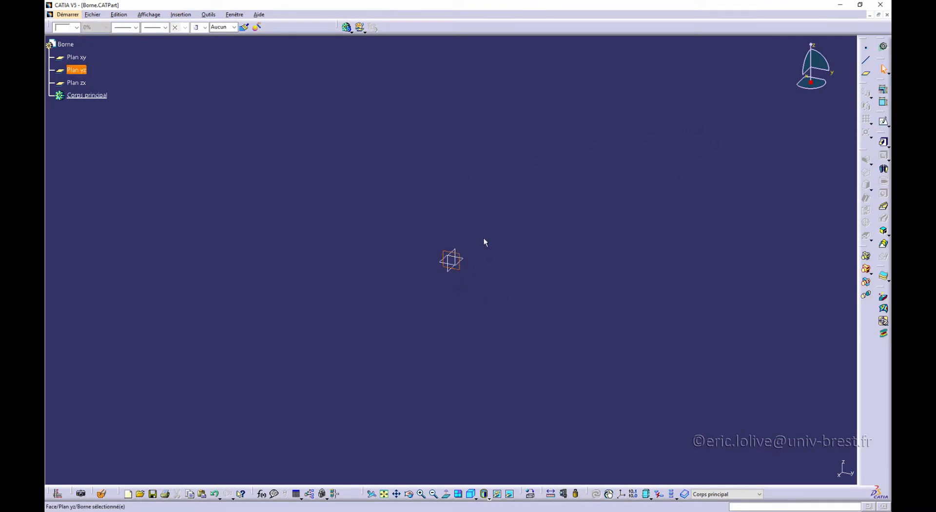
{"action": "left_click", "coordinate": [884, 123]}
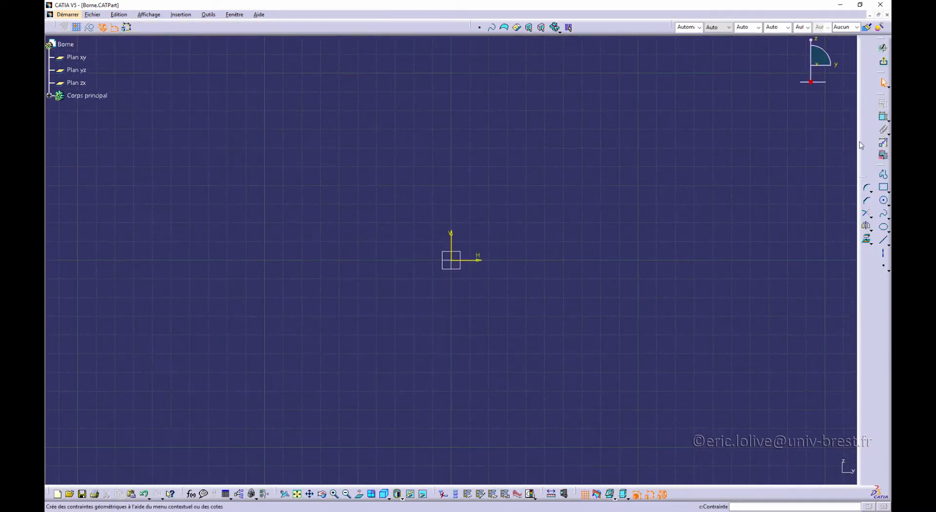
{"action": "left_click", "coordinate": [884, 253]}
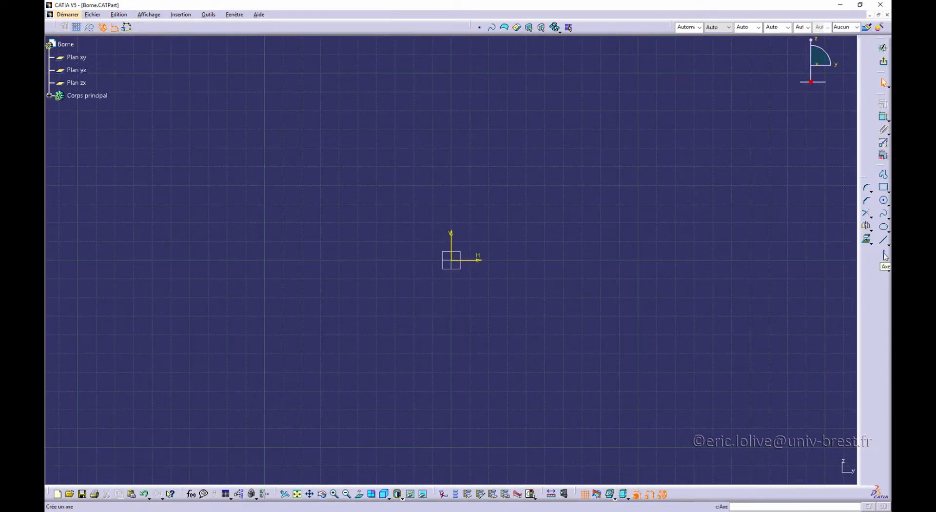
{"action": "left_click", "coordinate": [456, 264]}
{"action": "left_click", "coordinate": [451, 53]}
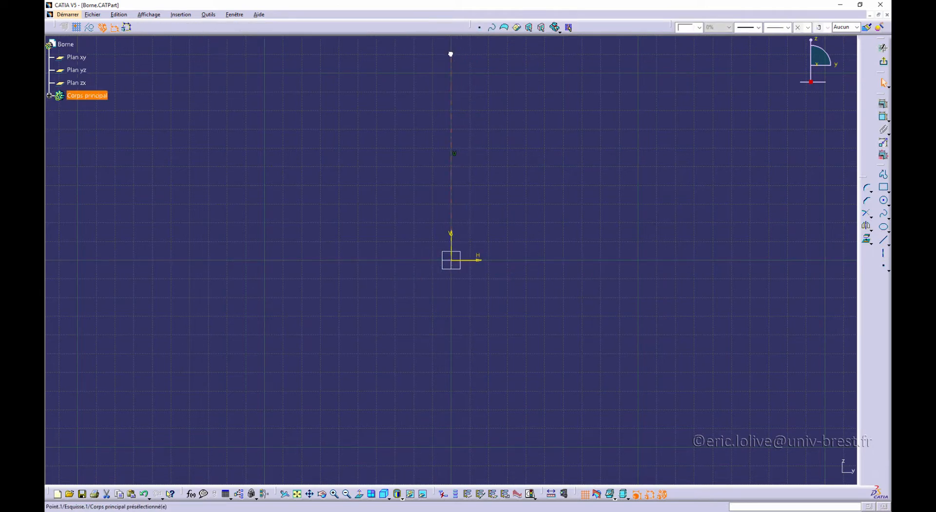
{"action": "left_click", "coordinate": [606, 236]}
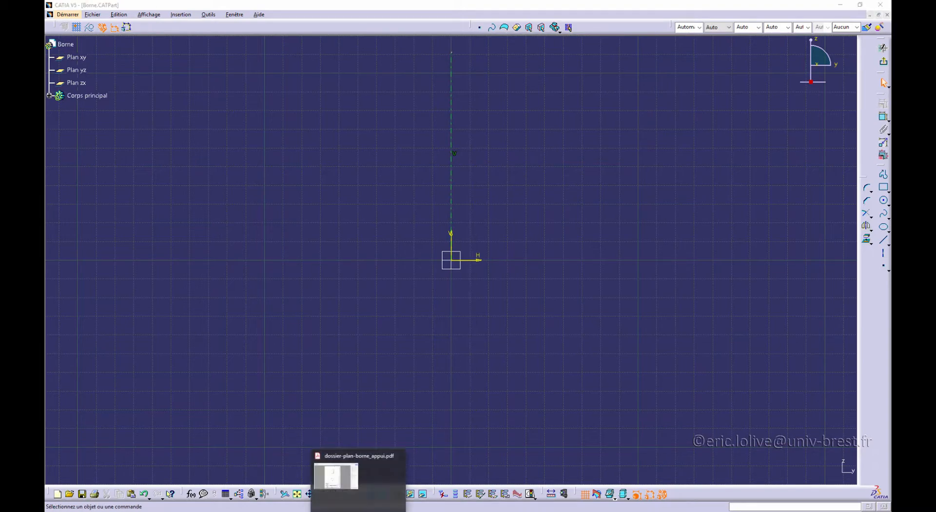
Consult the Borne drawing in Adobe Acrobat Reader, then sketch the bore's sloped end and vertical wall about 10.6 mm from the axis in CATIA.
{"action": "left_click", "coordinate": [341, 480]}
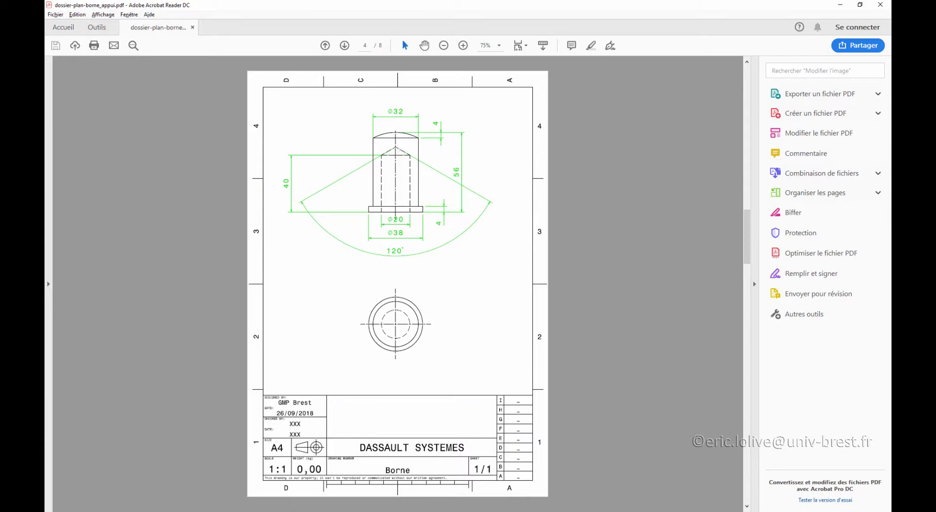
{"action": "left_click", "coordinate": [380, 476]}
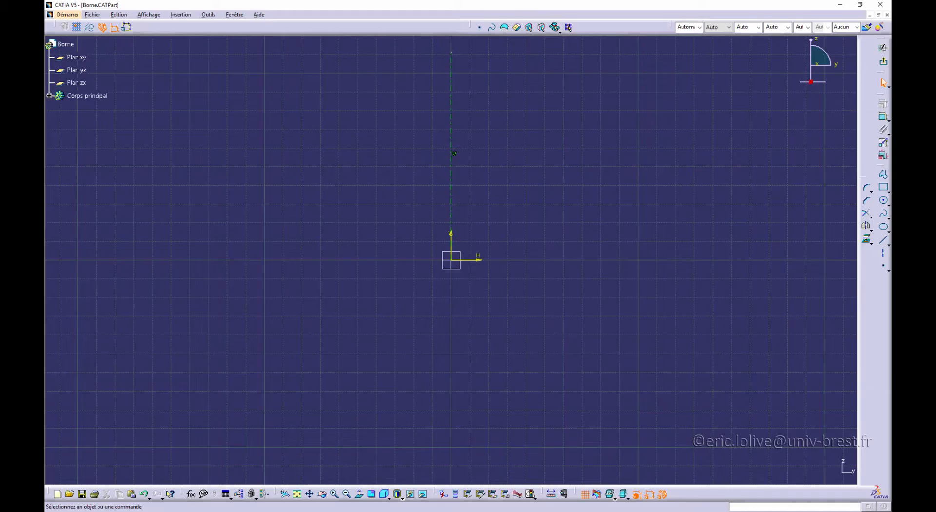
{"action": "left_click", "coordinate": [884, 176]}
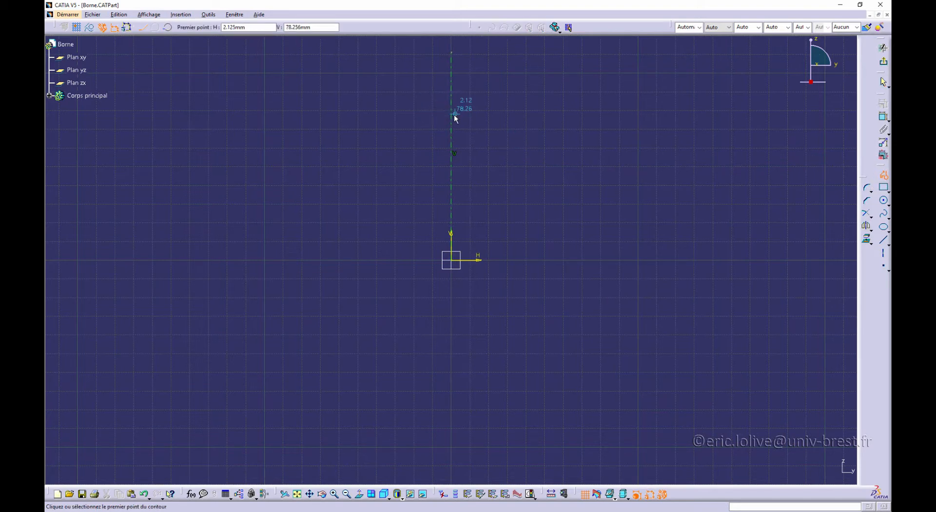
{"action": "left_click", "coordinate": [455, 133]}
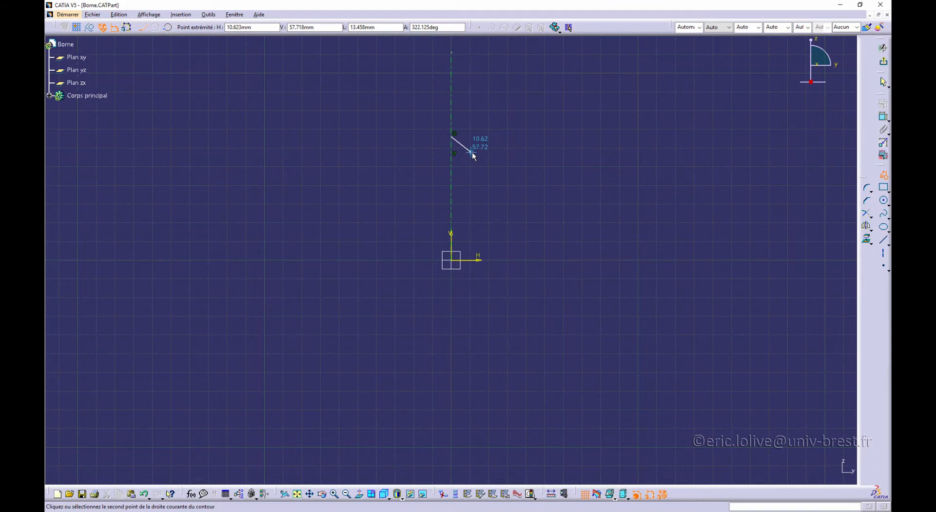
{"action": "left_click", "coordinate": [472, 152]}
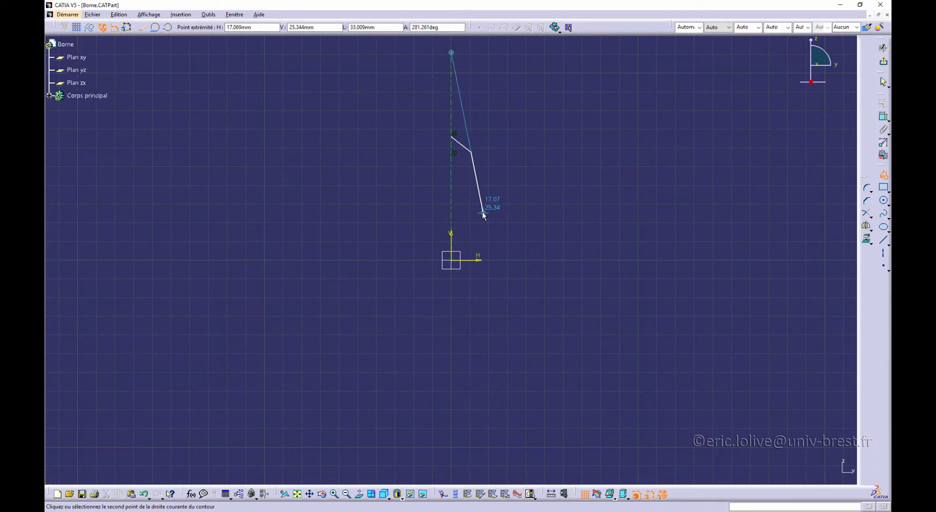
{"action": "left_click", "coordinate": [473, 261]}
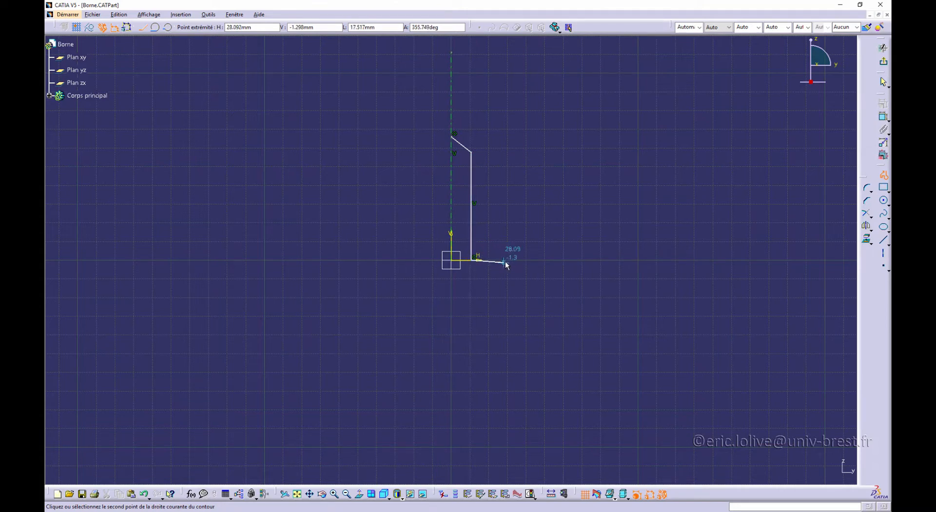
Continue the profile with the base flange and a vertical outer wall about 20.5 mm from the axis, ending about 74 mm high.
{"action": "left_click", "coordinate": [506, 260]}
{"action": "left_click", "coordinate": [505, 251]}
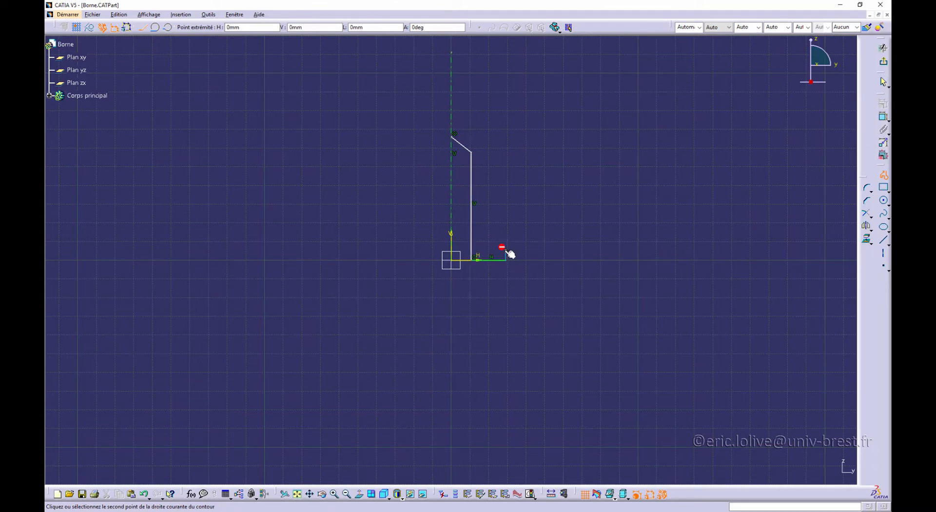
{"action": "left_click", "coordinate": [490, 251]}
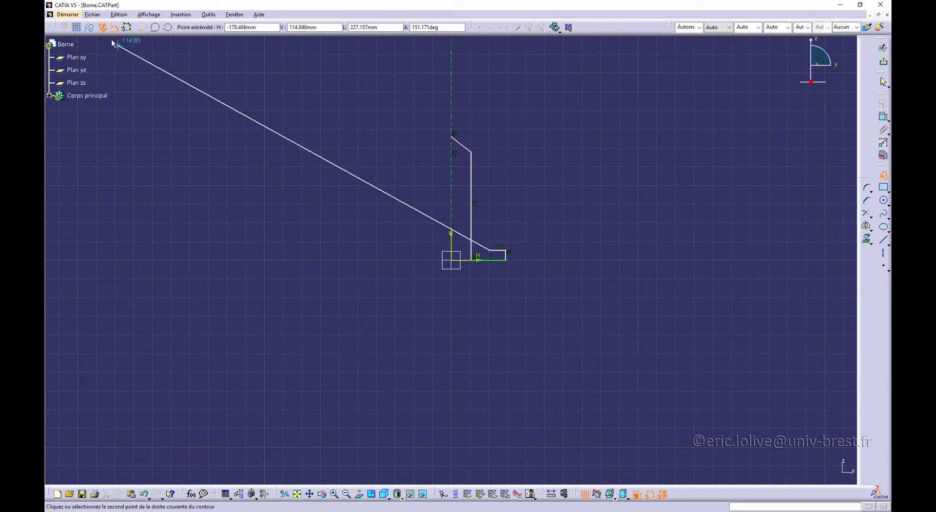
{"action": "left_click", "coordinate": [103, 28]}
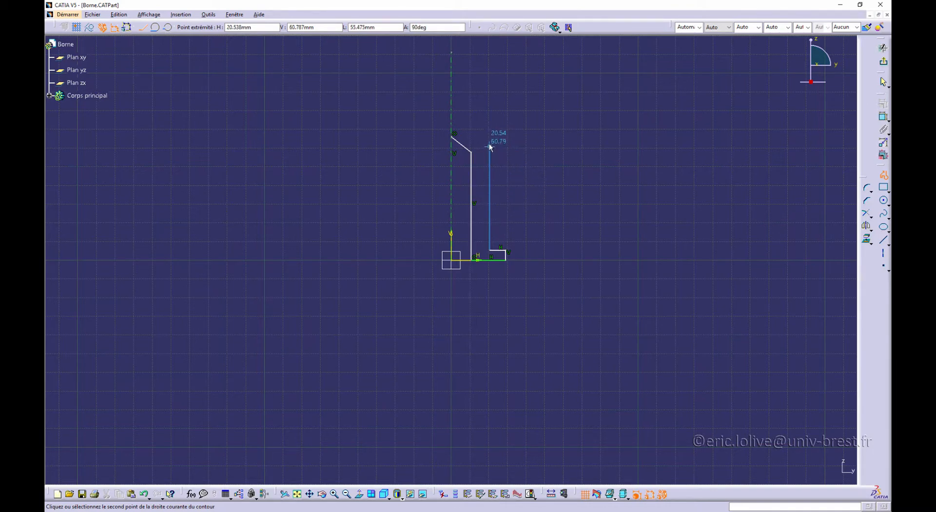
{"action": "left_click", "coordinate": [489, 122]}
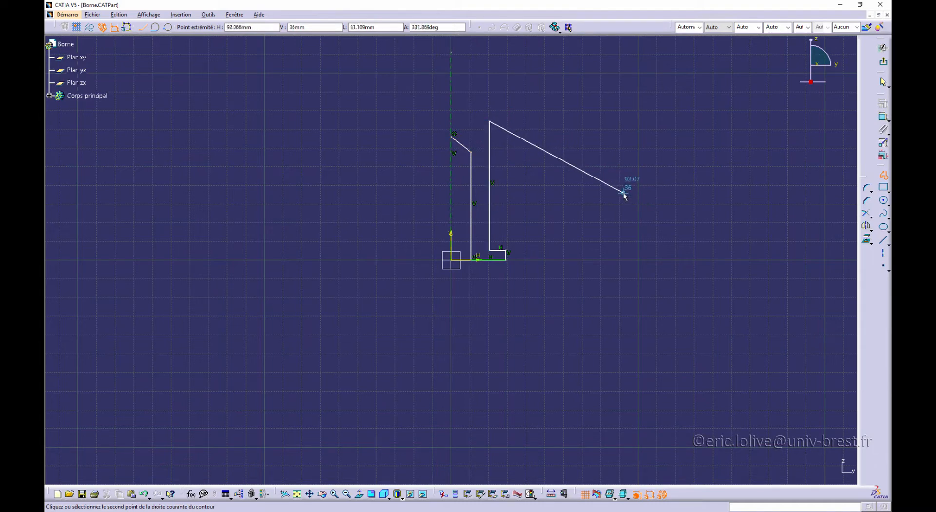
{"action": "key", "text": "Escape"}
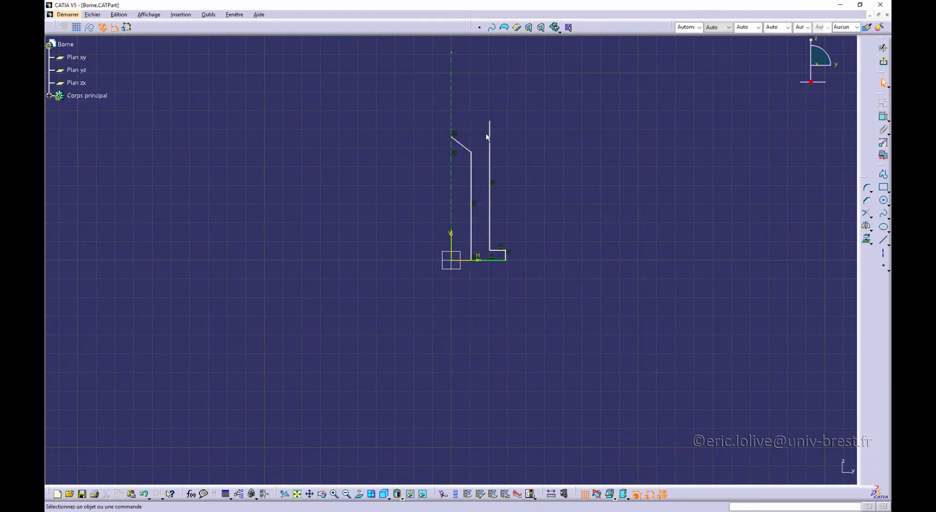
Draw a circle of about 52.6 mm radius, centred on the axis about 26 mm high, through the outer wall's upper endpoint.
{"action": "left_click", "coordinate": [884, 201]}
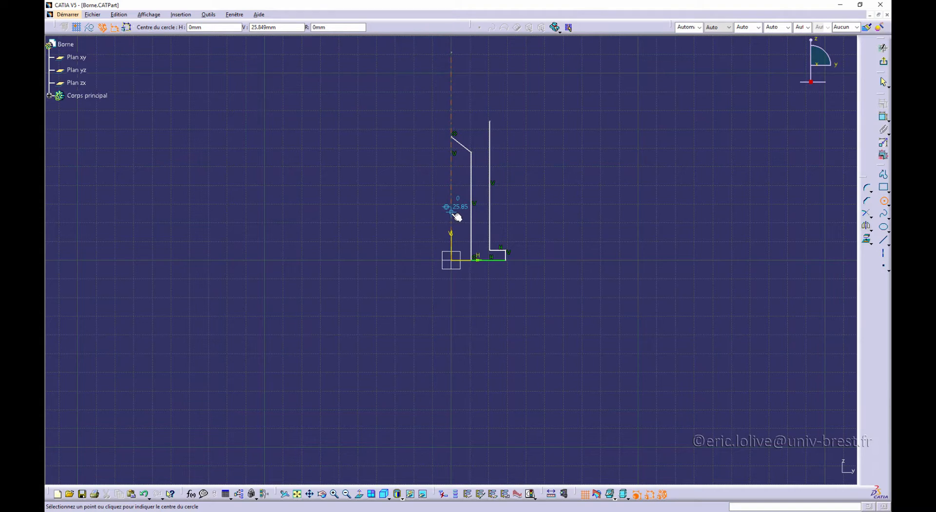
{"action": "left_click", "coordinate": [451, 212]}
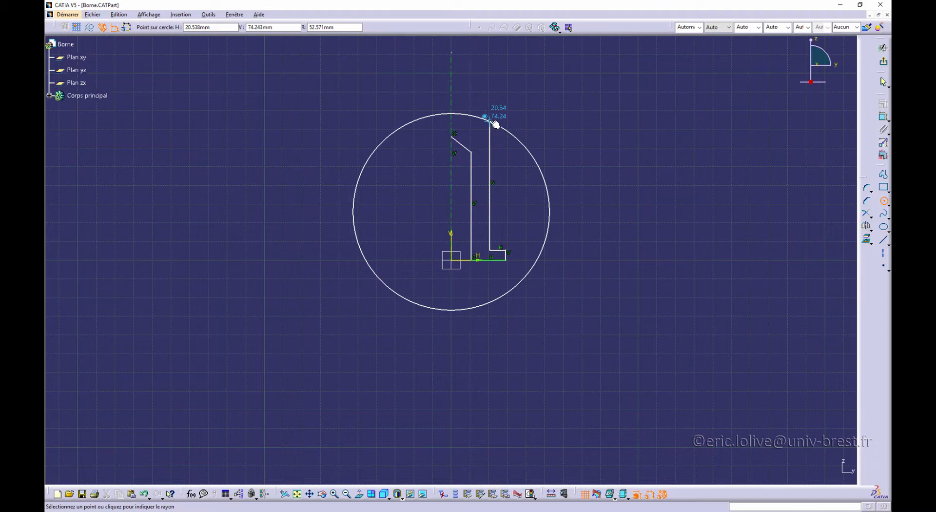
{"action": "left_click", "coordinate": [495, 124]}
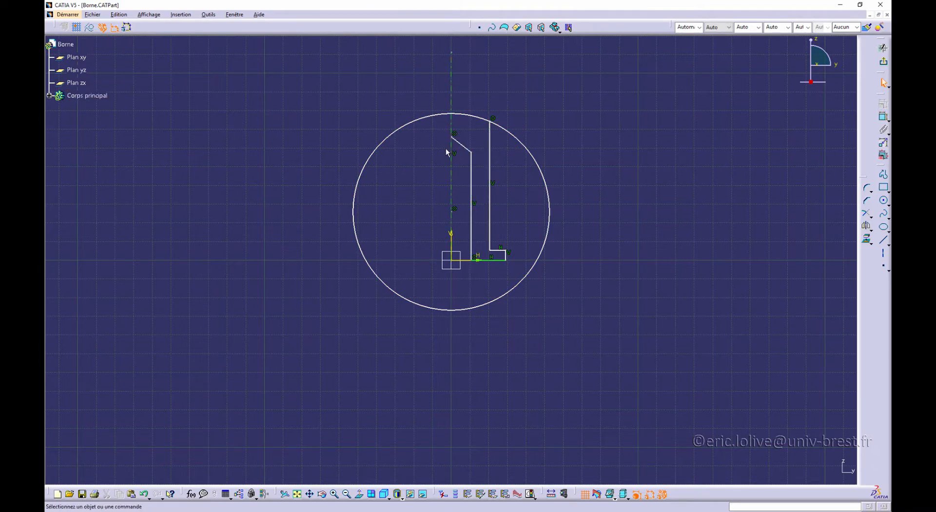
Draw a vertical line about 12.4 mm long on the axis, from the bore's apex up to the circle.
{"action": "left_click", "coordinate": [885, 242]}
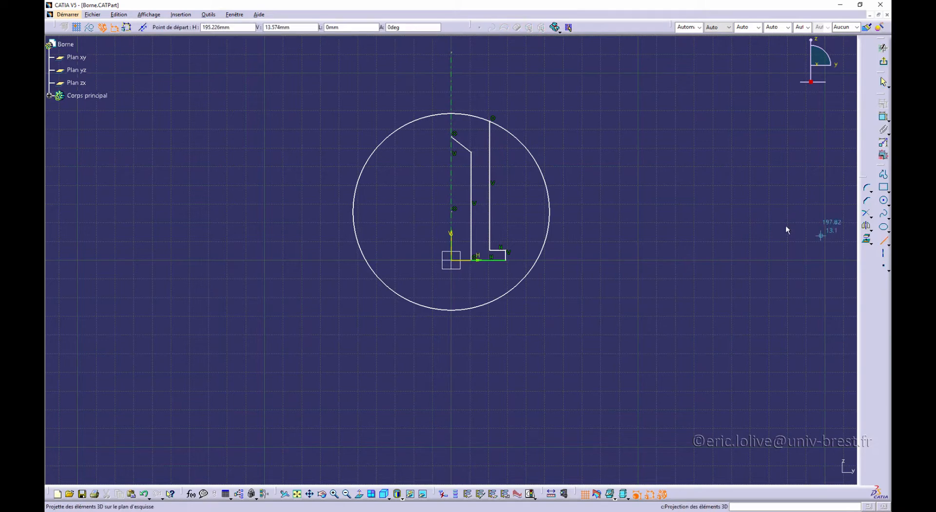
{"action": "left_click", "coordinate": [456, 140]}
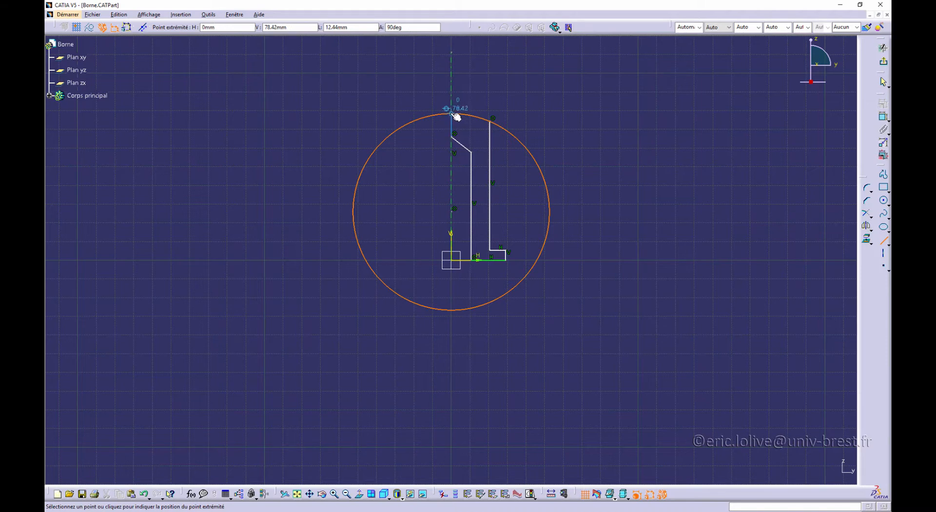
{"action": "left_click", "coordinate": [456, 116]}
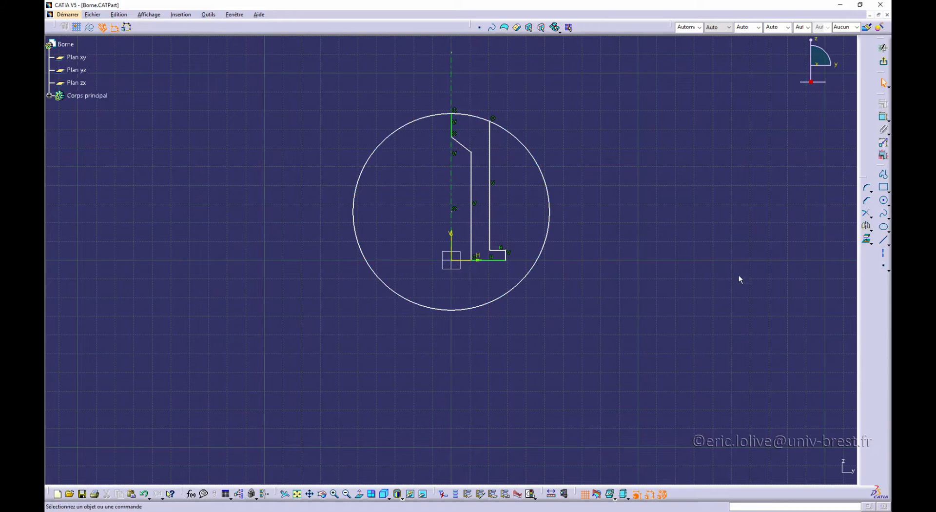
Trim the circle and the outer vertical wall against each other at their upper junction.
{"action": "left_click", "coordinate": [873, 219]}
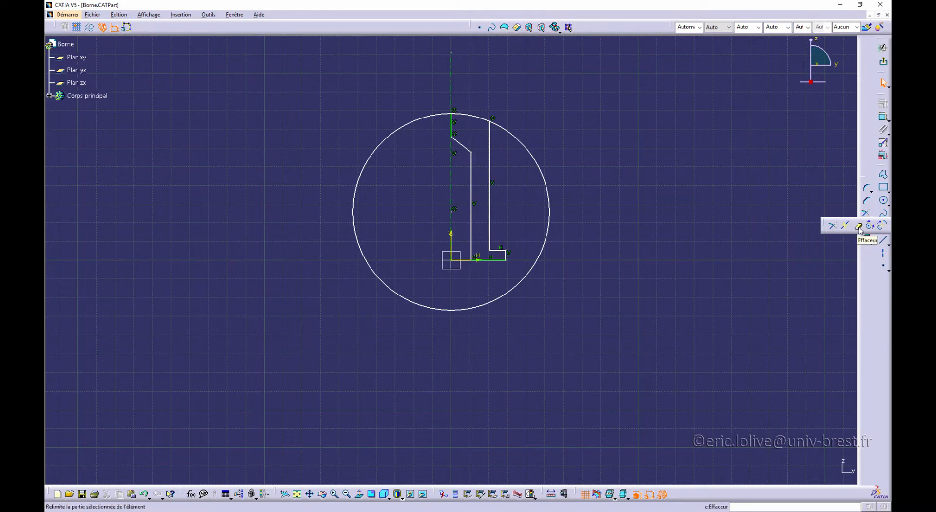
{"action": "left_click", "coordinate": [833, 228]}
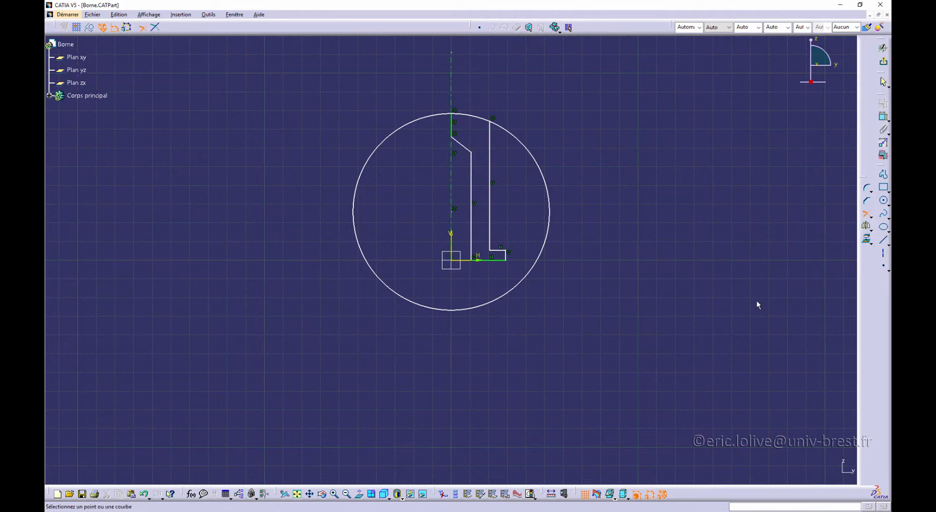
{"action": "left_click", "coordinate": [475, 118]}
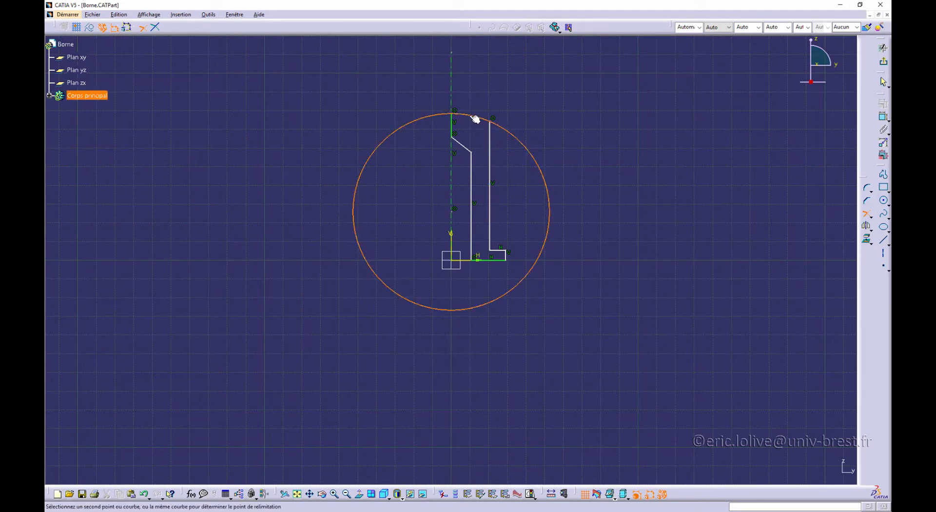
{"action": "left_click", "coordinate": [491, 144]}
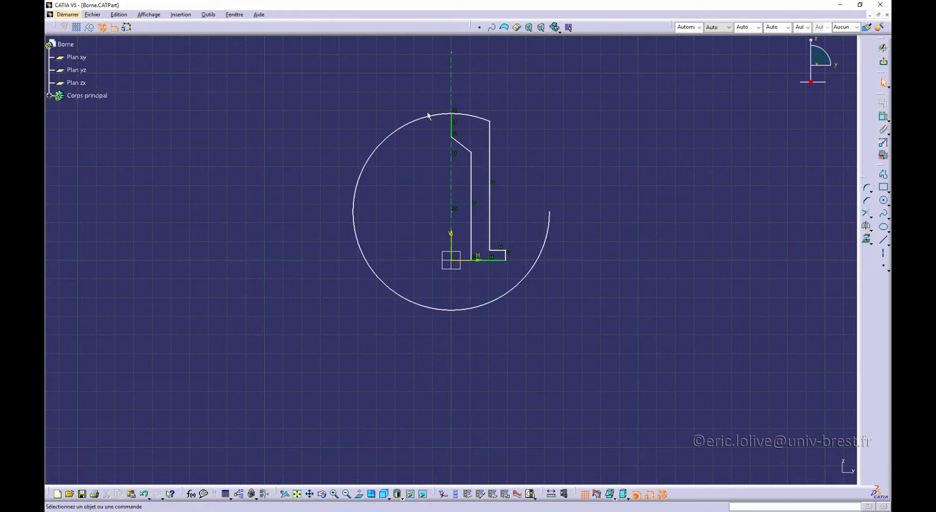
Trim the circle against the vertical axis line, keeping only the dome arc between the axis and the outer wall.
{"action": "left_click", "coordinate": [869, 216]}
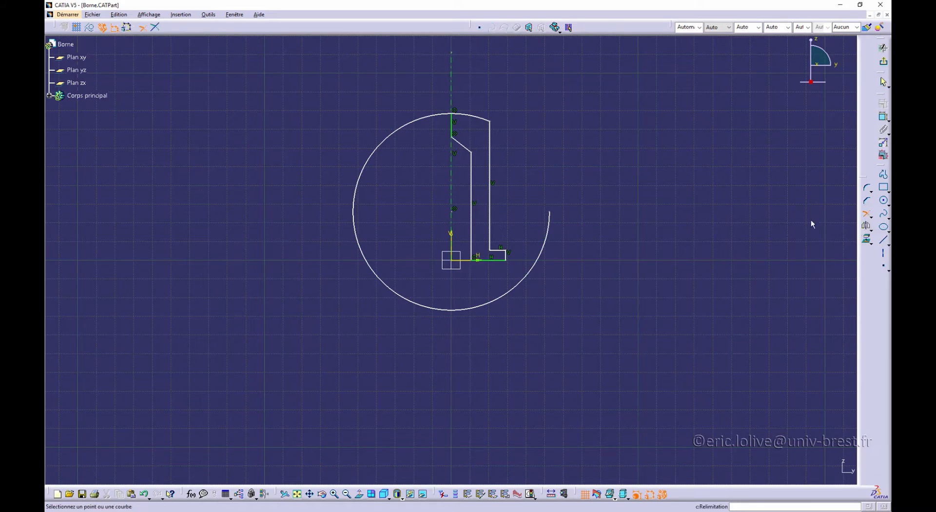
{"action": "left_click", "coordinate": [472, 121]}
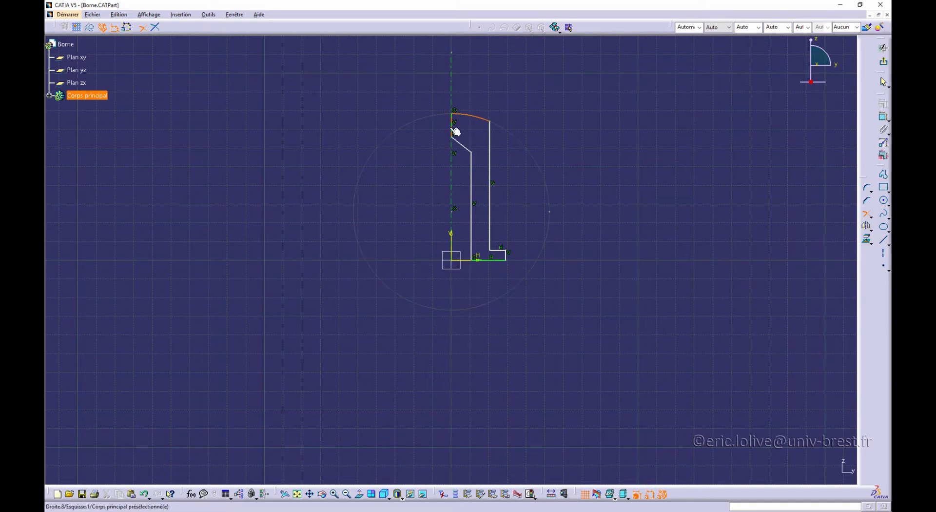
{"action": "left_click", "coordinate": [456, 132]}
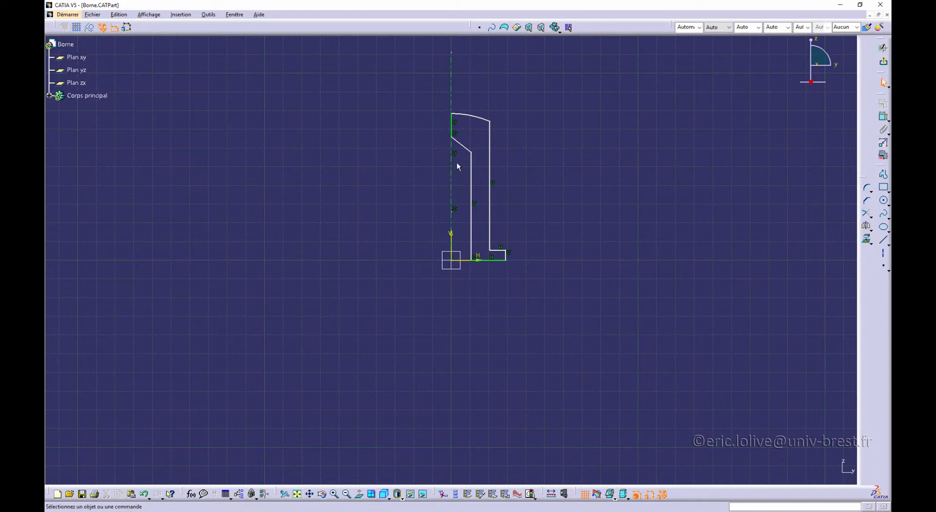
Reshape the profile by lowering the bore's apex and moving the dome's apex to about 68.3 mm high on the axis.
{"action": "left_click", "coordinate": [457, 142]}
{"action": "mouse_move", "coordinate": [458, 142]}
{"action": "left_mouse_down"}
{"action": "mouse_move", "coordinate": [454, 151]}
{"action": "mouse_move", "coordinate": [469, 135]}
{"action": "mouse_move", "coordinate": [473, 146]}
{"action": "mouse_move", "coordinate": [452, 133]}
{"action": "left_mouse_up"}
{"action": "left_click", "coordinate": [453, 132]}
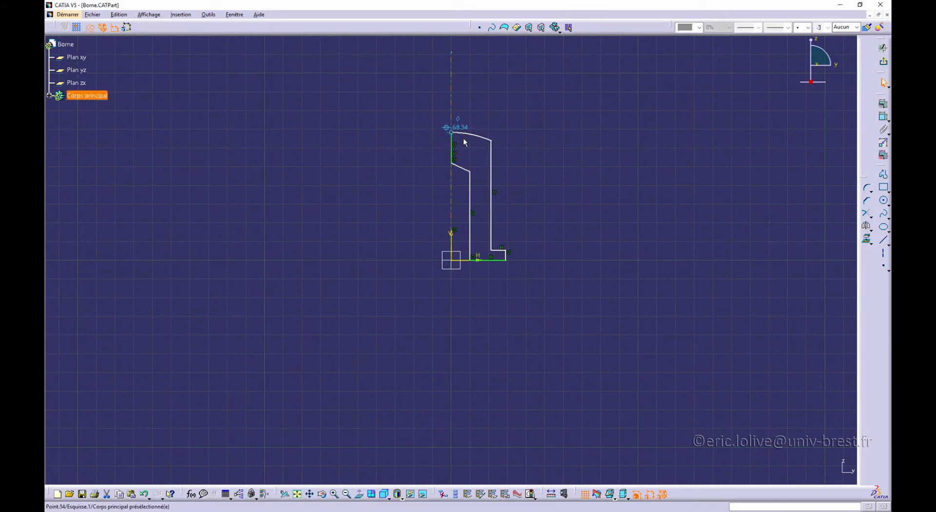
{"action": "left_click", "coordinate": [561, 177]}
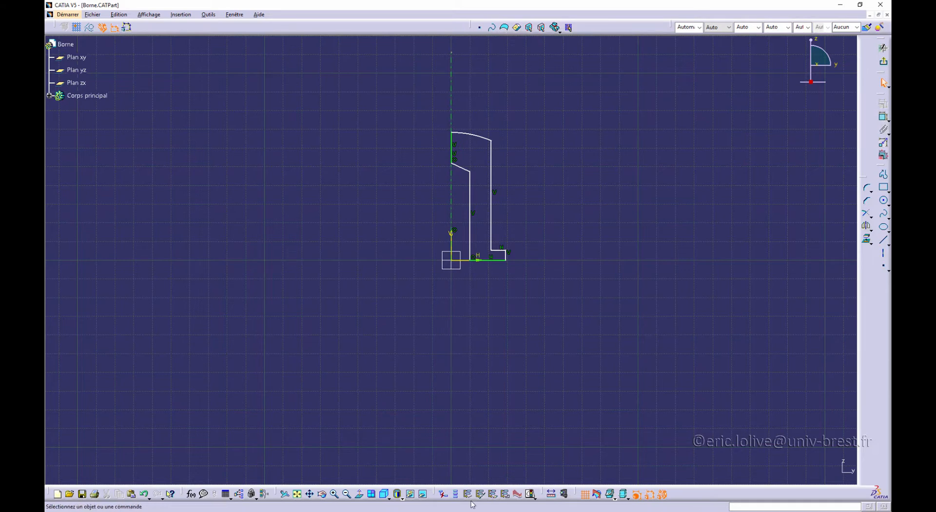
{"action": "left_click", "coordinate": [359, 511]}
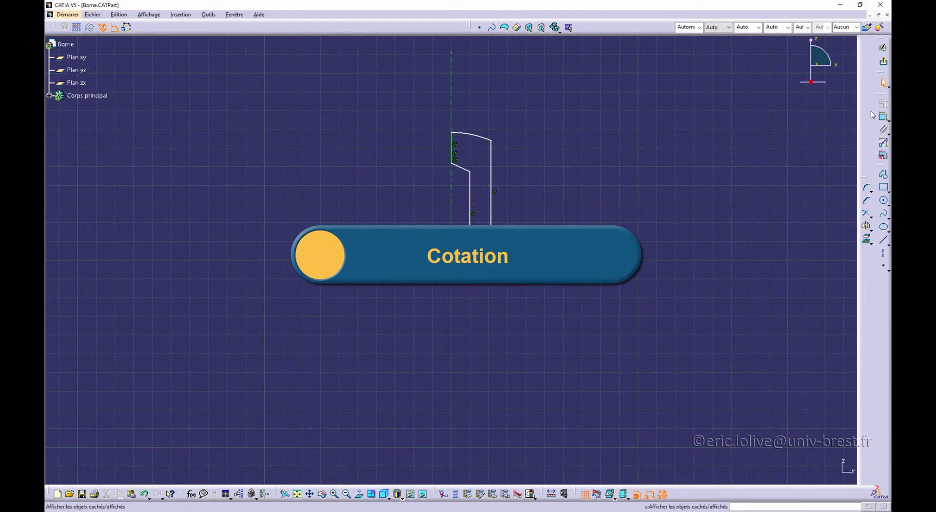
Dimension the flange's outer vertical edge from the axis as a diameter and set it to 38 mm.
{"action": "left_click", "coordinate": [883, 117]}
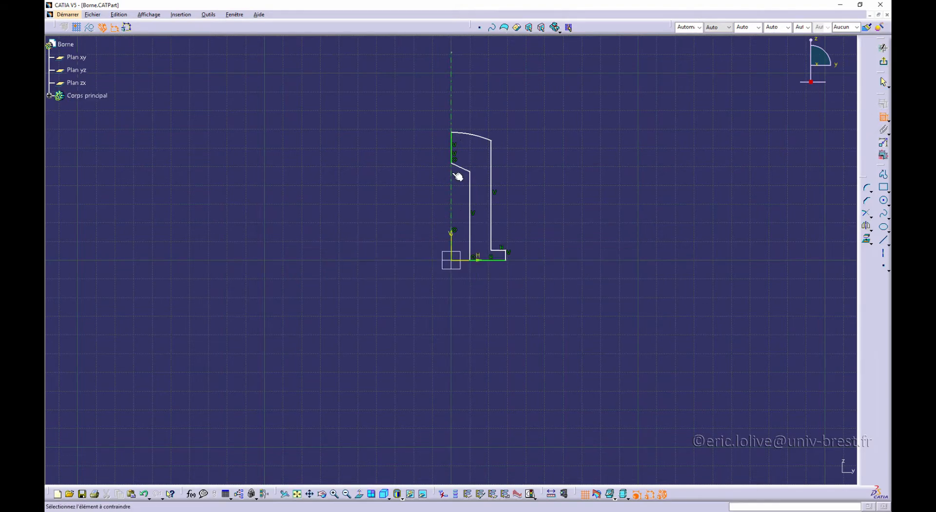
{"action": "left_click", "coordinate": [458, 198]}
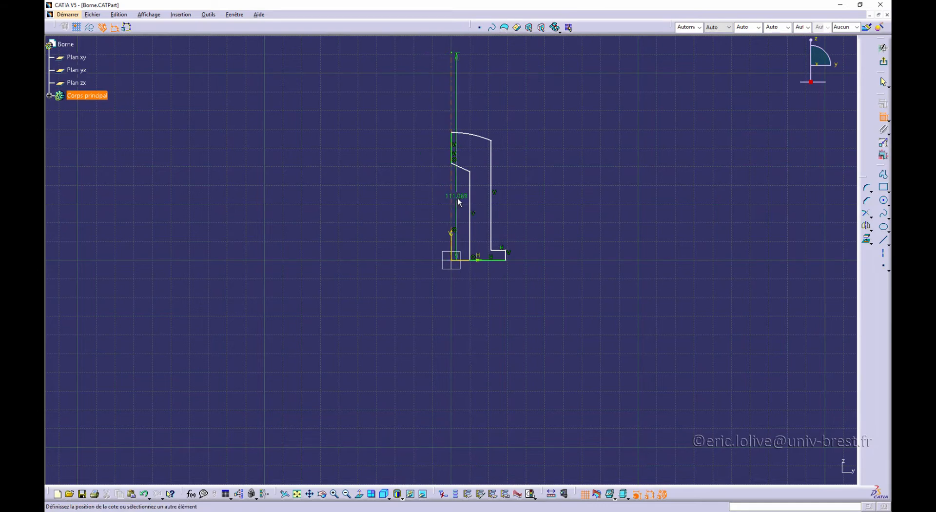
{"action": "left_click", "coordinate": [505, 255]}
{"action": "right_click", "coordinate": [486, 289]}
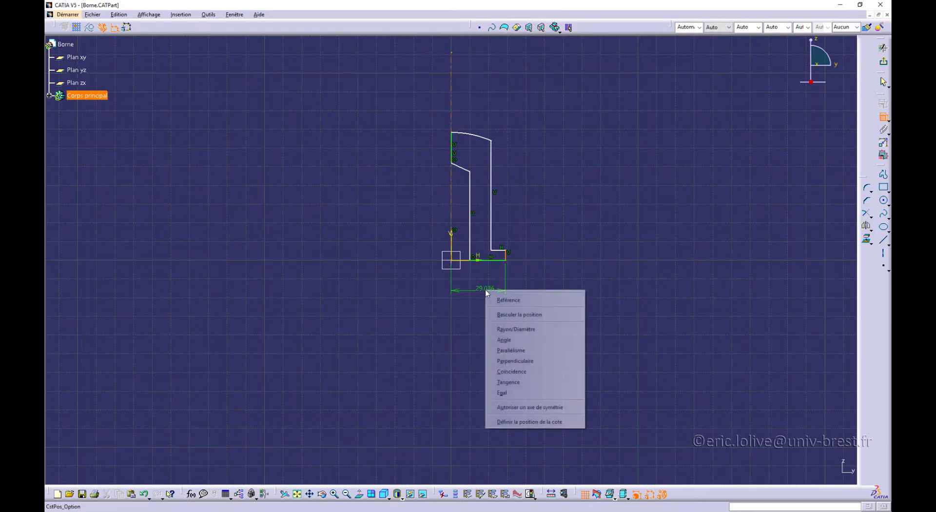
{"action": "left_click", "coordinate": [514, 330]}
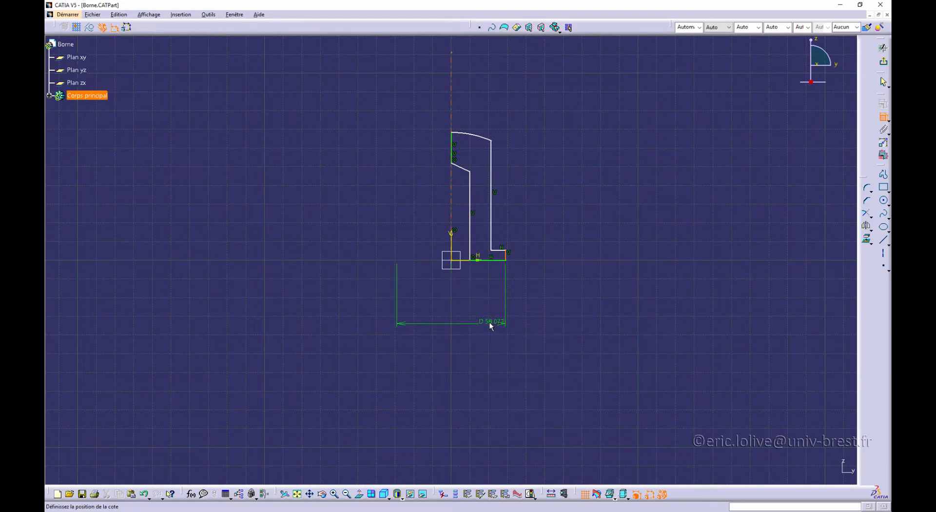
{"action": "left_click", "coordinate": [483, 317]}
{"action": "double_click", "coordinate": [478, 312]}
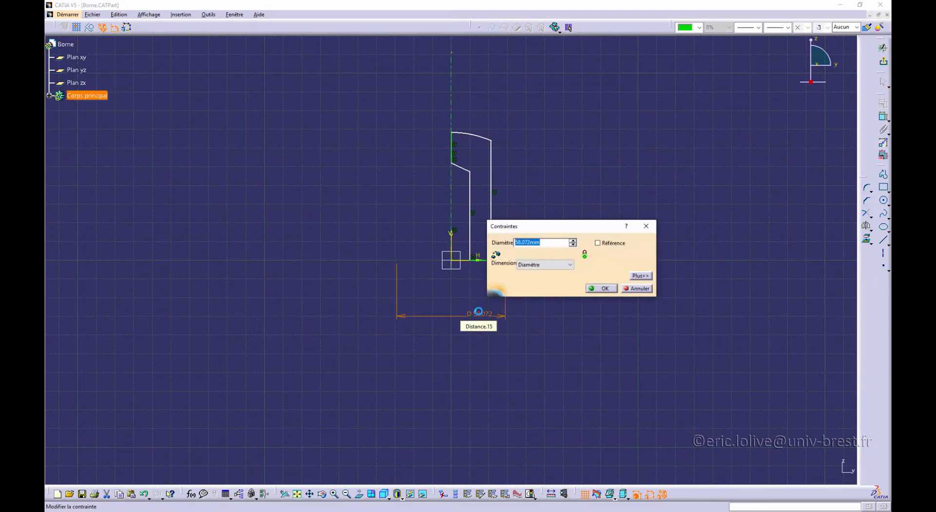
{"action": "type", "text": "38mm"}
{"action": "key", "text": "Return"}
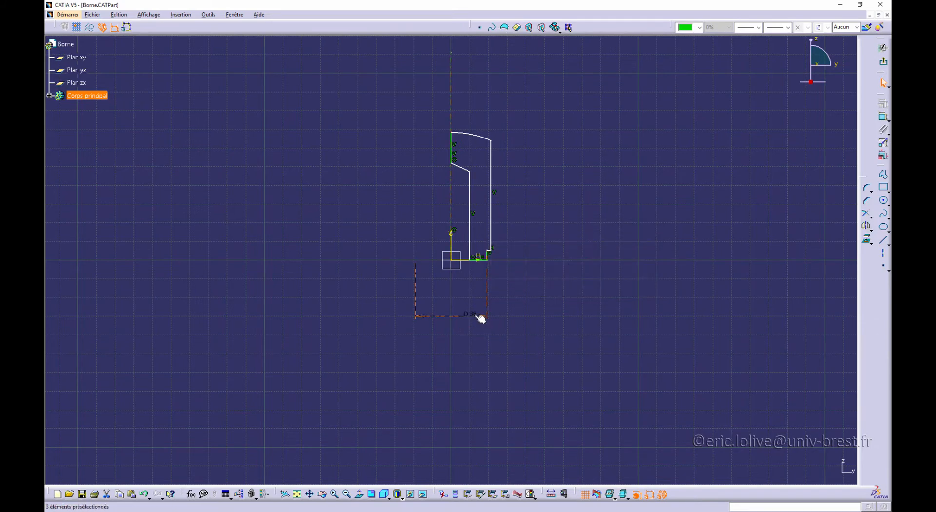
{"action": "left_click", "coordinate": [525, 259]}
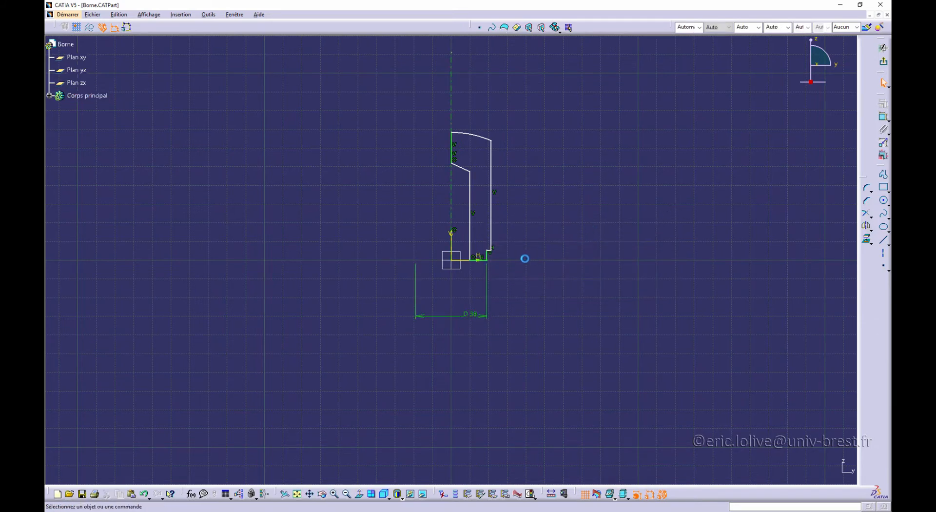
Move the outer wall inside the flange edge, about 14.8 mm from the axis, and lower the dome's apex along the axis.
{"action": "mouse_move", "coordinate": [470, 244]}
{"action": "left_mouse_down"}
{"action": "mouse_move", "coordinate": [484, 247]}
{"action": "mouse_move", "coordinate": [480, 229]}
{"action": "left_mouse_up"}
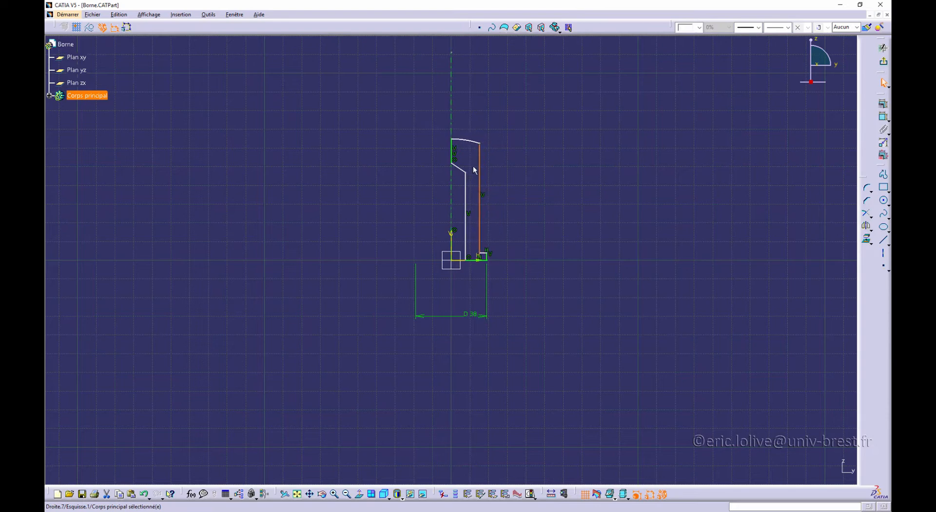
{"action": "left_click_drag", "start_coordinate": [486, 144], "coordinate": [452, 145]}
{"action": "left_click", "coordinate": [532, 177]}
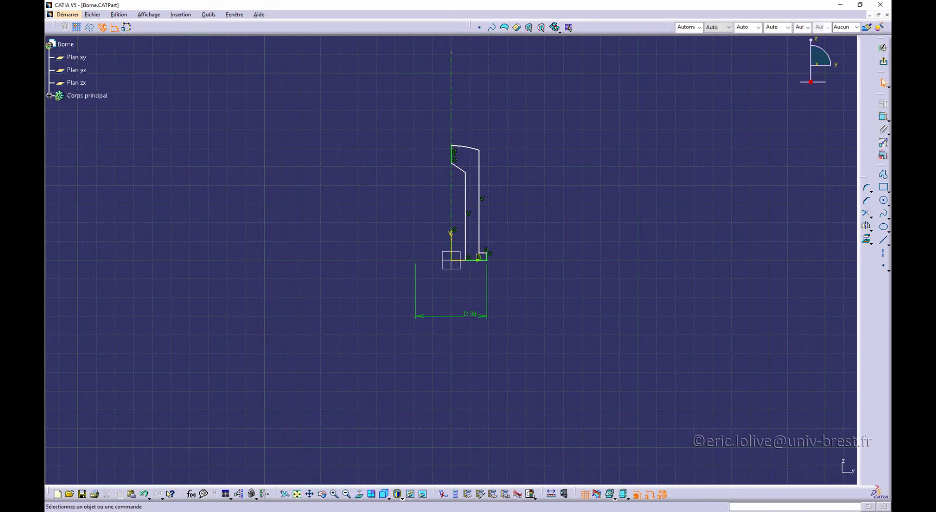
Dimension the bore's vertical wall from the axis as a diameter and set it to 20 mm.
{"action": "left_click", "coordinate": [884, 117]}
{"action": "left_click", "coordinate": [452, 221]}
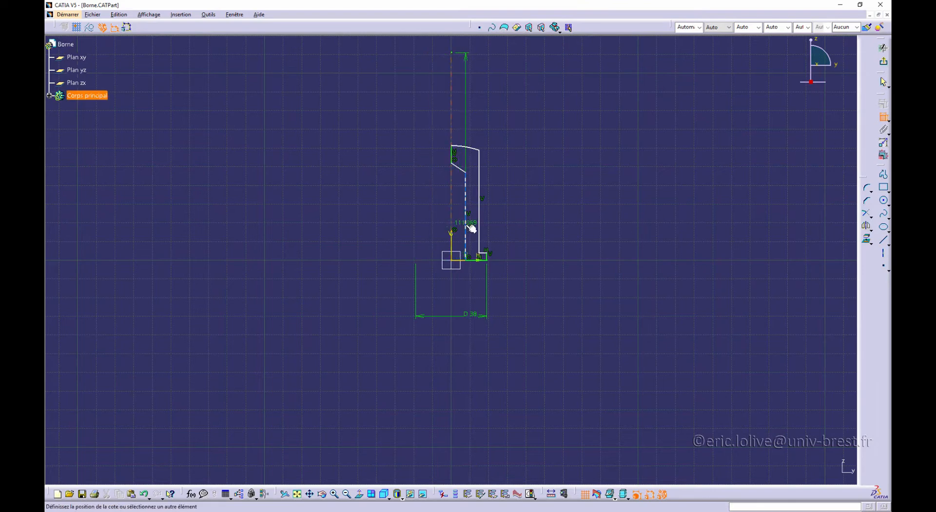
{"action": "left_click", "coordinate": [466, 228]}
{"action": "right_click", "coordinate": [449, 292]}
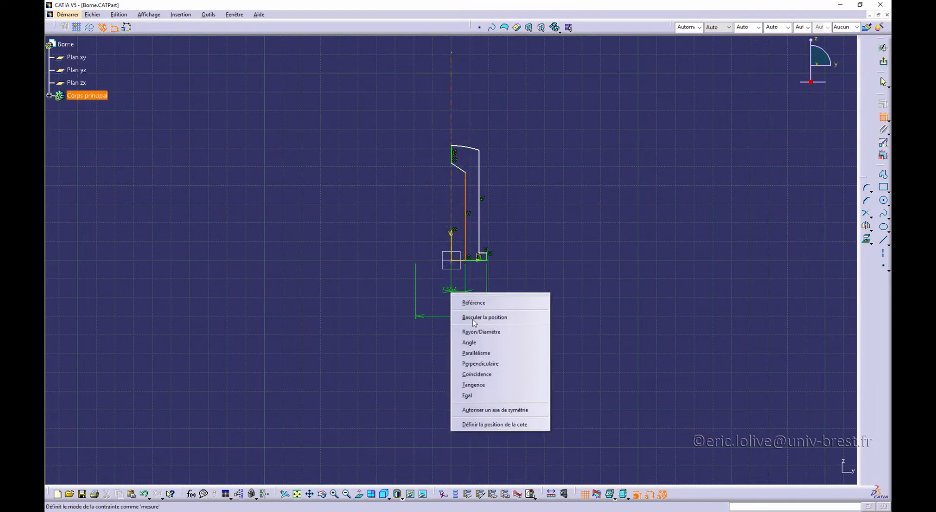
{"action": "left_click", "coordinate": [481, 332]}
{"action": "left_click", "coordinate": [453, 287]}
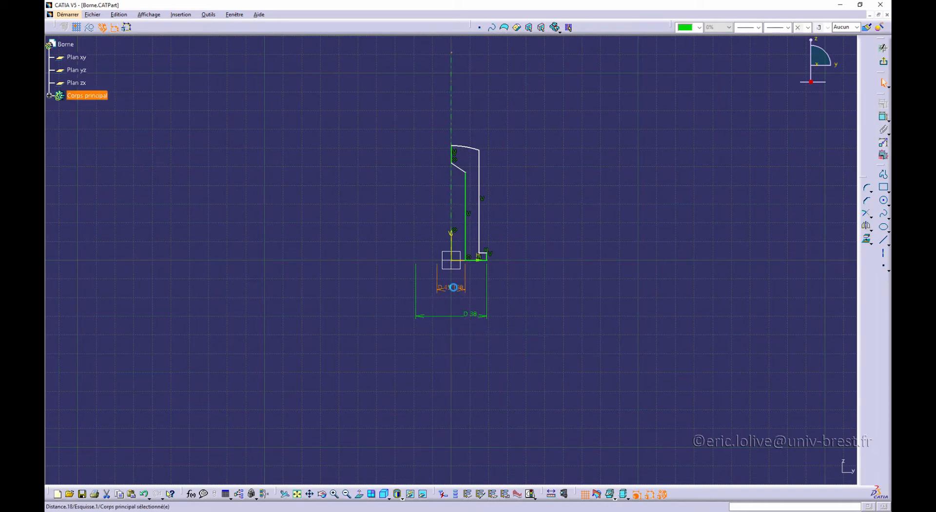
{"action": "double_click", "coordinate": [453, 287]}
{"action": "type", "text": "20mm"}
{"action": "key", "text": "Return"}
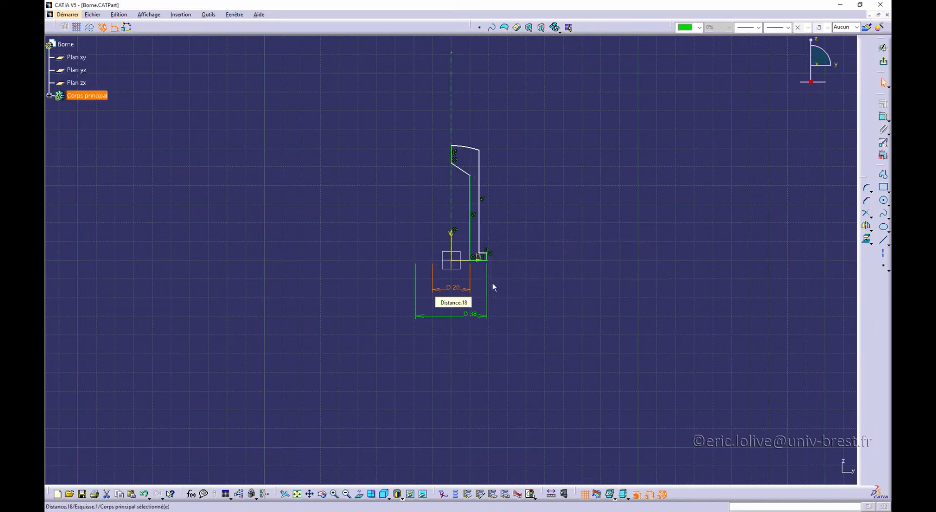
Dimension the outer vertical wall above the flange from the axis as a diameter and set it to 32 mm.
{"action": "left_click", "coordinate": [883, 117]}
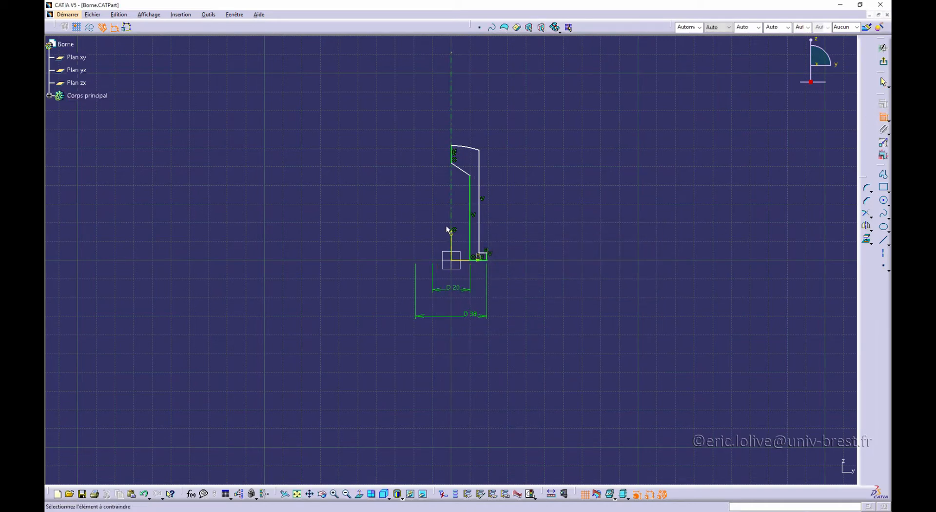
{"action": "left_click", "coordinate": [451, 211]}
{"action": "left_click", "coordinate": [480, 224]}
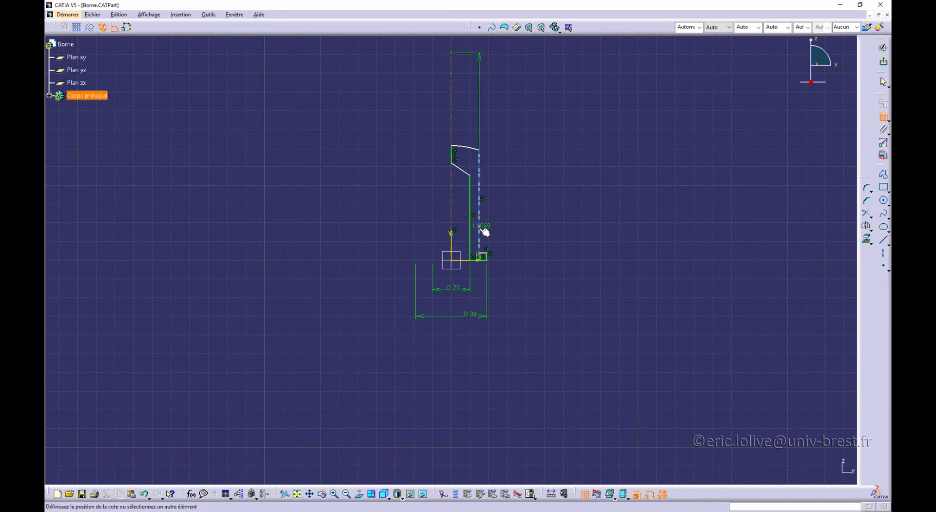
{"action": "right_click", "coordinate": [471, 113]}
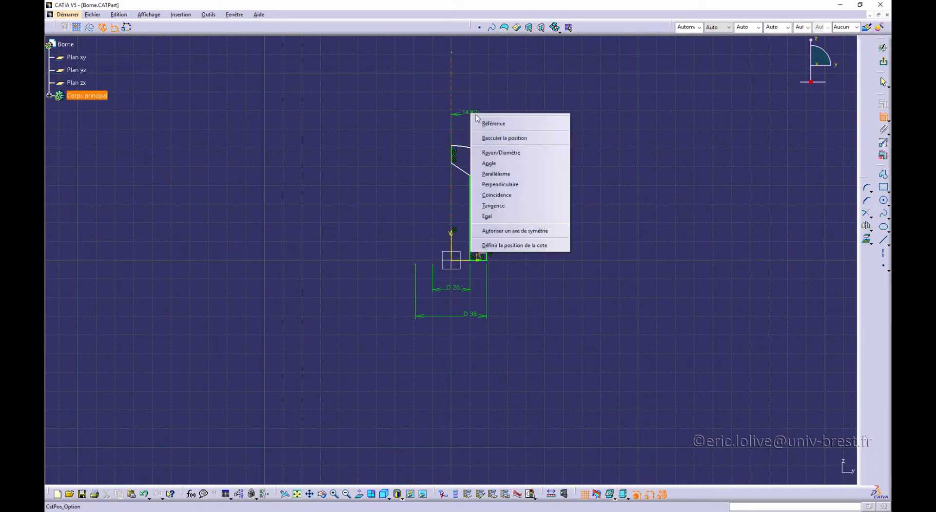
{"action": "left_click", "coordinate": [499, 152]}
{"action": "left_click", "coordinate": [462, 116]}
{"action": "double_click", "coordinate": [460, 113]}
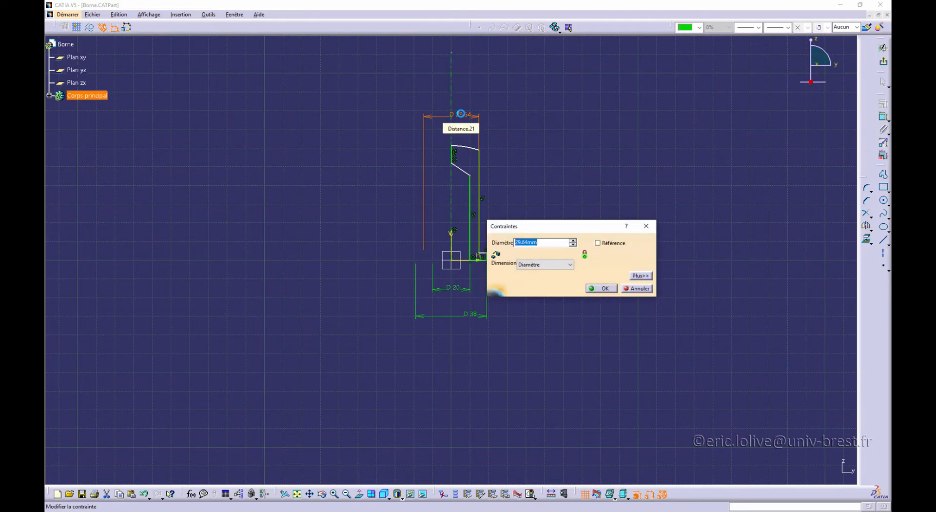
{"action": "type", "text": "32"}
{"action": "key", "text": "Return"}
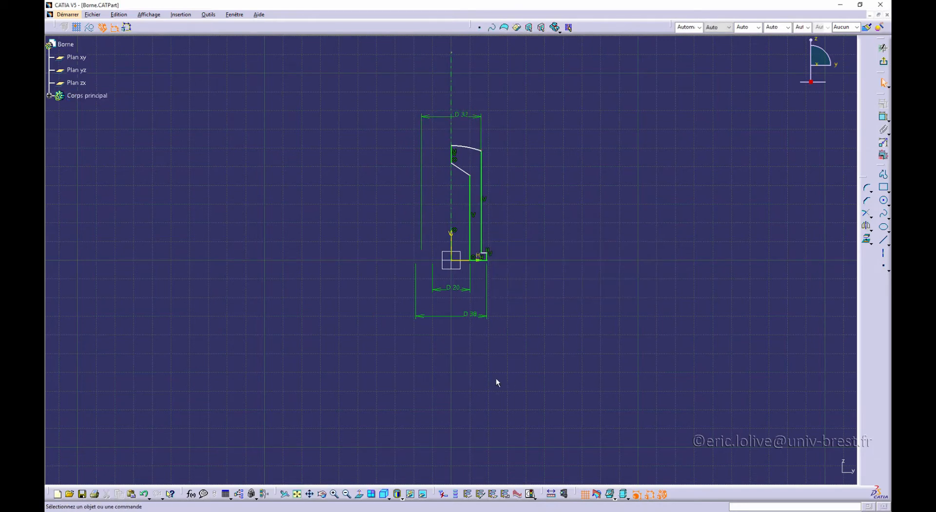
Consult the Borne drawing in Acrobat Reader, return to CATIA, and dimension the flange's thickness at 4 mm.
{"action": "key", "text": "alt+Tab"}
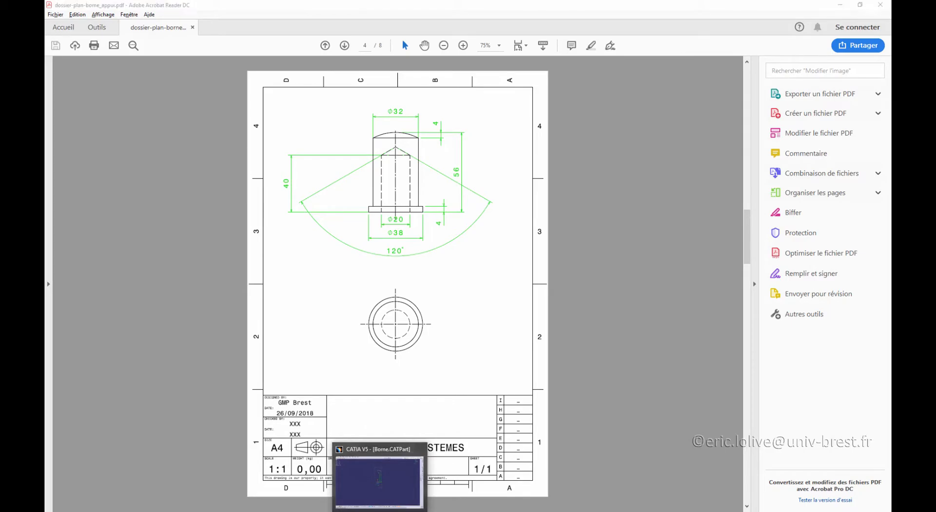
{"action": "left_click", "coordinate": [380, 476]}
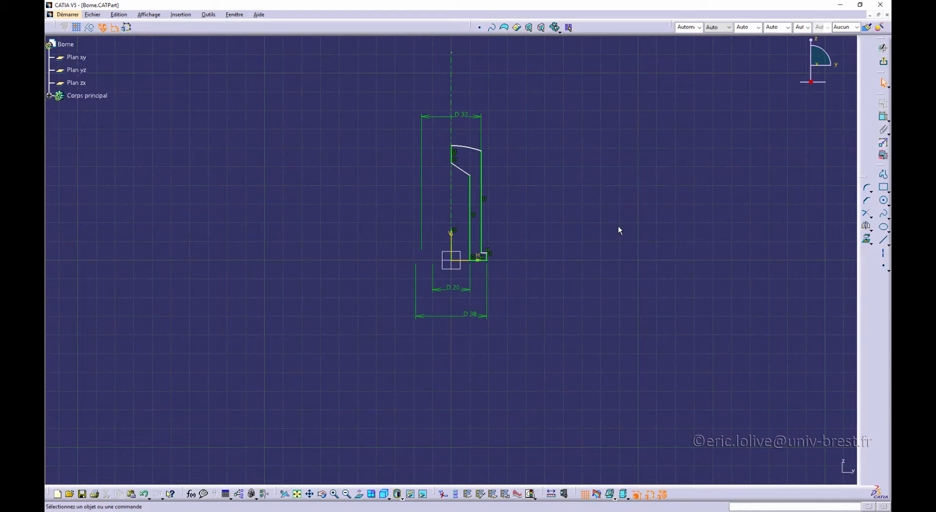
{"action": "left_click", "coordinate": [883, 117]}
{"action": "left_click", "coordinate": [478, 261]}
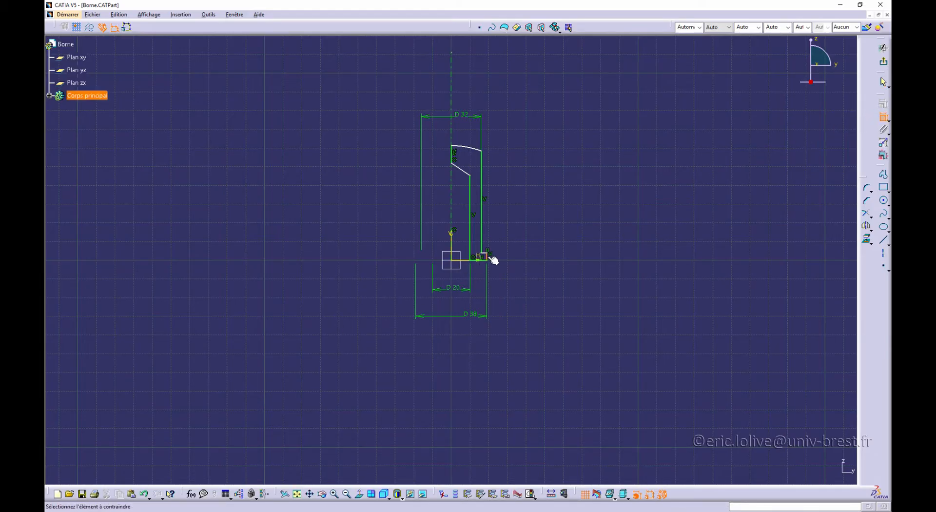
{"action": "double_click", "coordinate": [560, 263]}
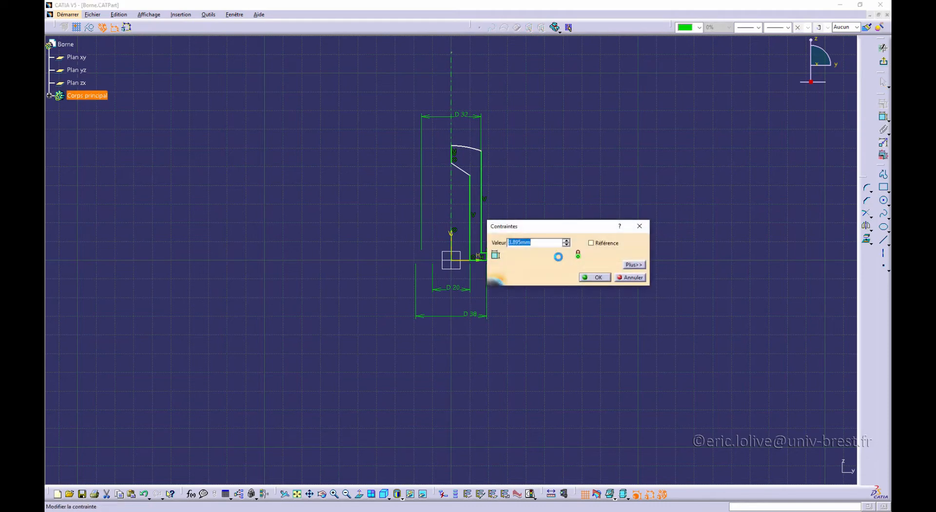
{"action": "type", "text": "4"}
{"action": "key", "text": "Return"}
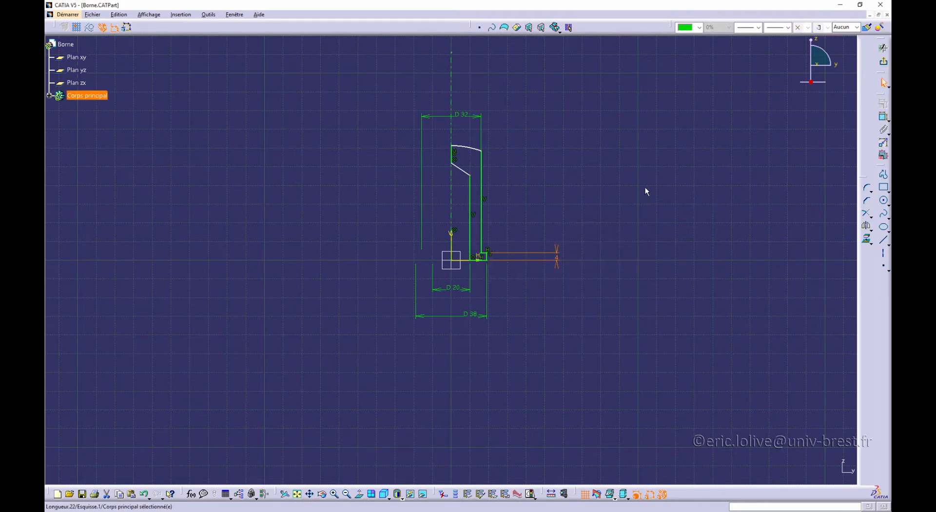
Dimension the length of the bore's vertical wall and set it to 40 mm.
{"action": "left_click", "coordinate": [883, 118]}
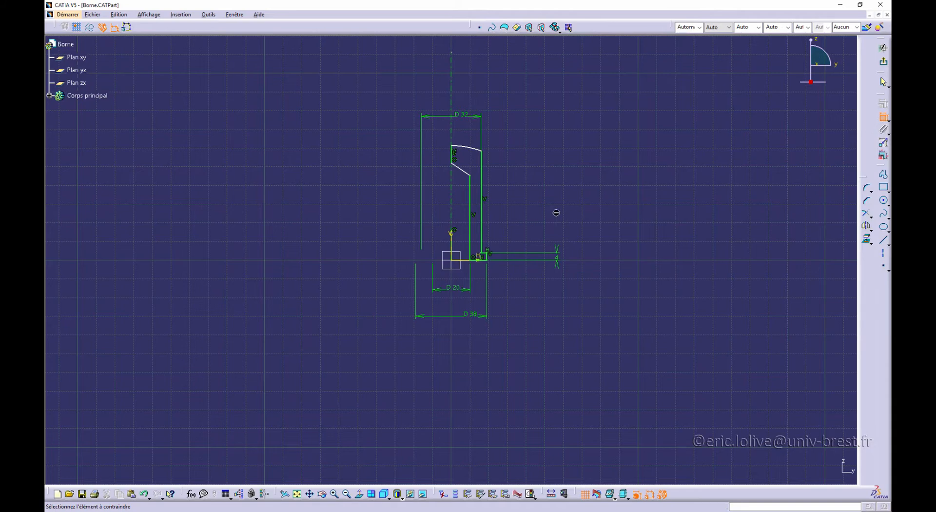
{"action": "left_click", "coordinate": [470, 229]}
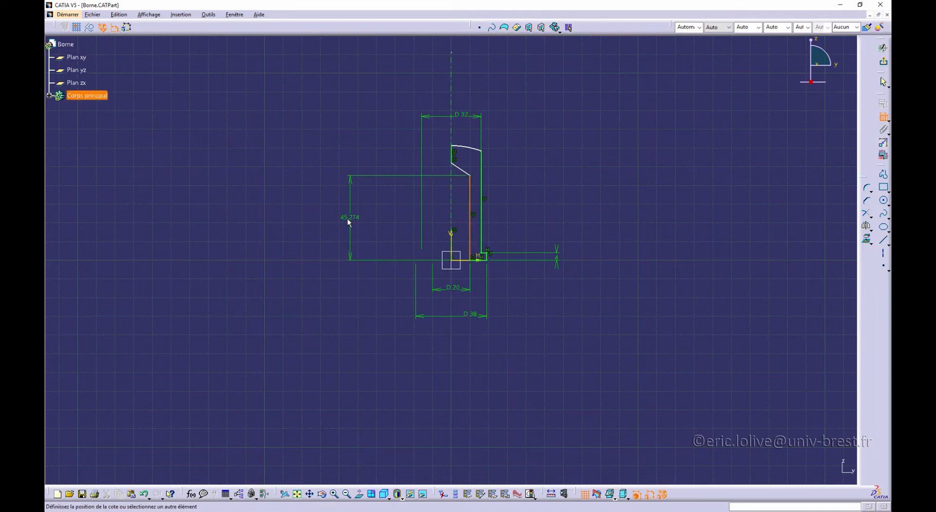
{"action": "double_click", "coordinate": [349, 219]}
{"action": "type", "text": "40"}
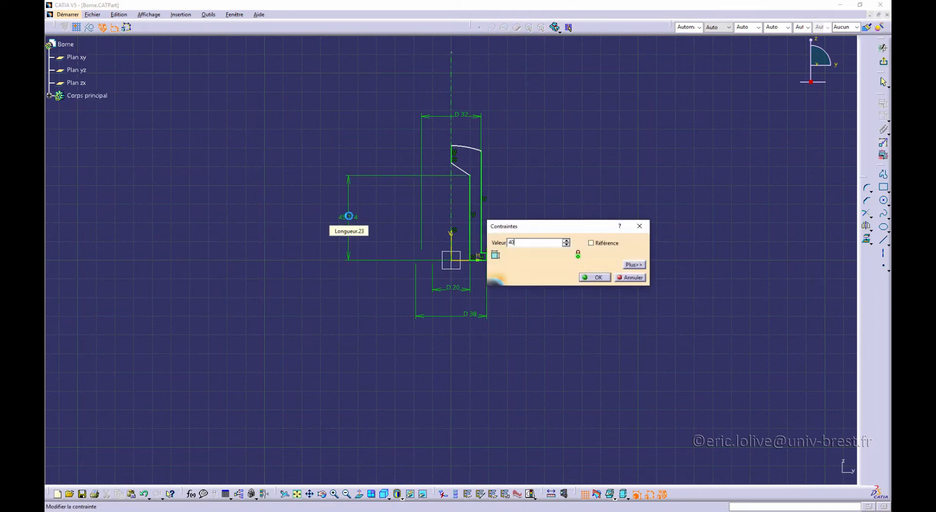
{"action": "key", "text": "Return"}
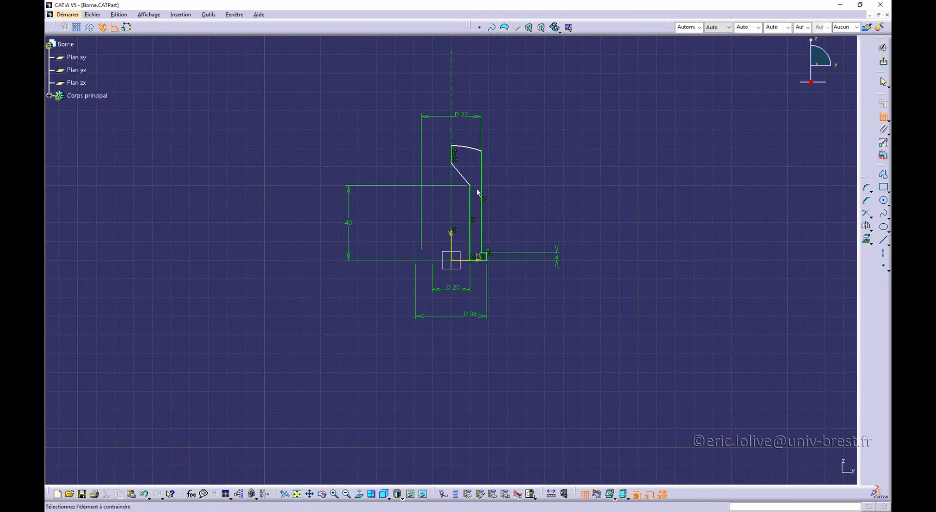
Check the Borne drawing in Acrobat Reader, return to CATIA, and dimension the height from base to dome apex at 53 mm.
{"action": "key", "text": "alt+Tab"}
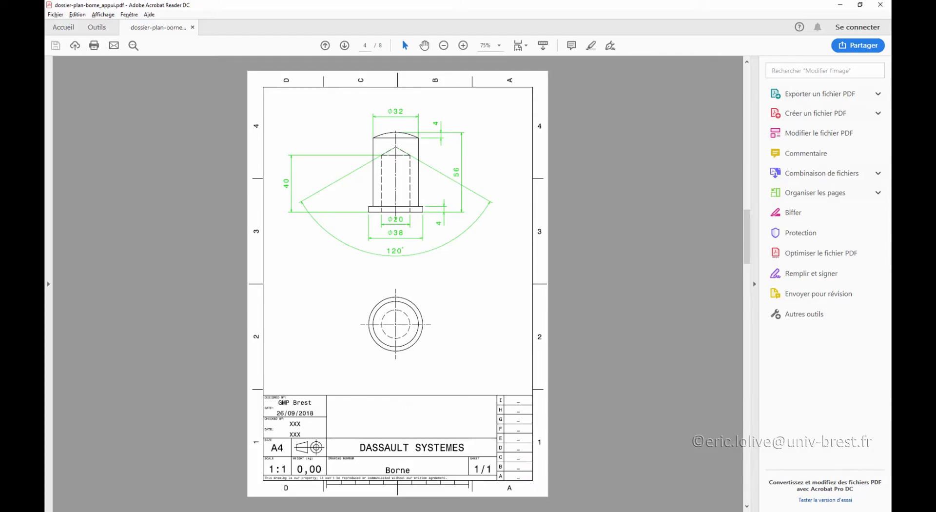
{"action": "key", "text": "alt+Tab"}
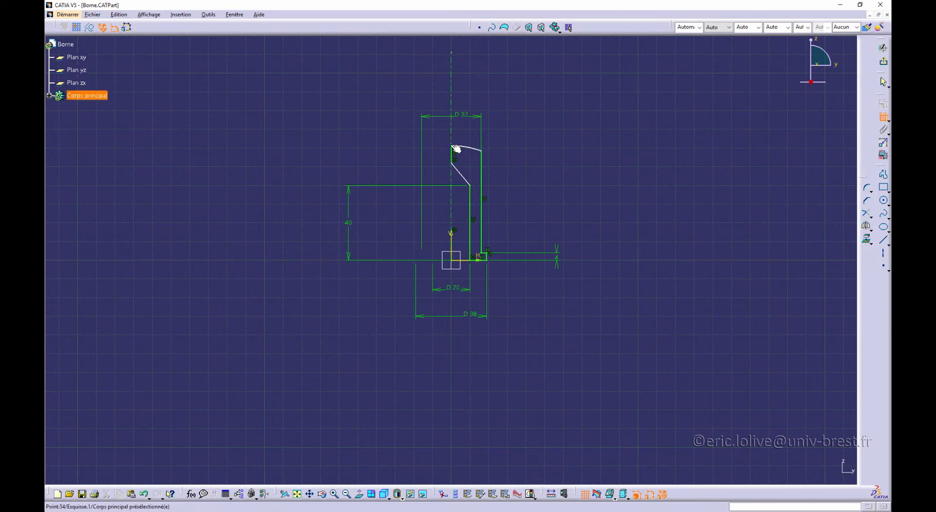
{"action": "left_click", "coordinate": [487, 263]}
{"action": "left_click", "coordinate": [642, 222]}
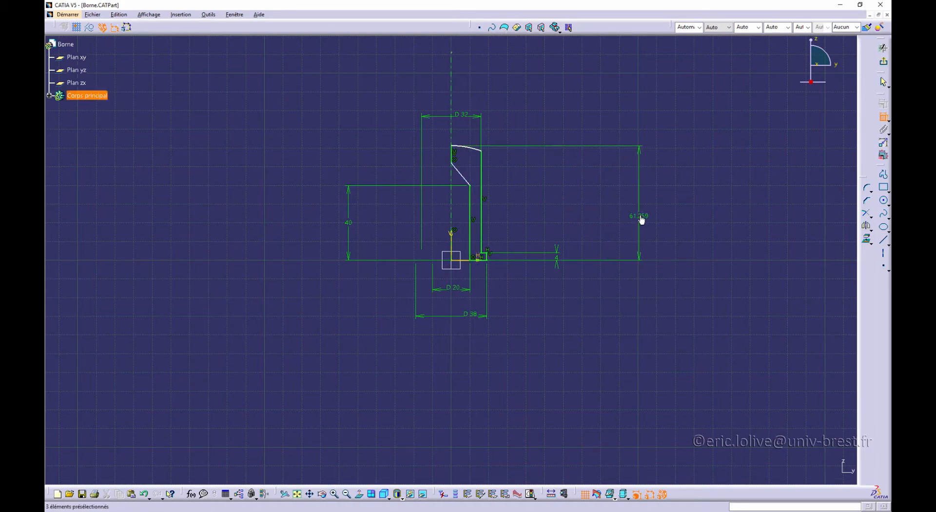
{"action": "double_click", "coordinate": [640, 216]}
{"action": "type", "text": "53"}
{"action": "key", "text": "Return"}
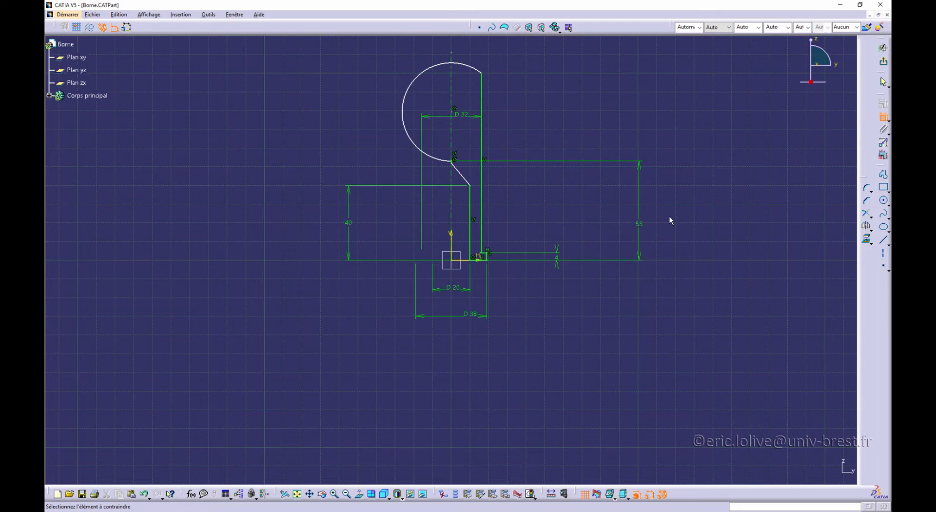
Pull the outer wall's upper endpoint below the dome apex and lower the bore cone's tip on the axis to restore the profile's shape.
{"action": "left_click", "coordinate": [484, 71]}
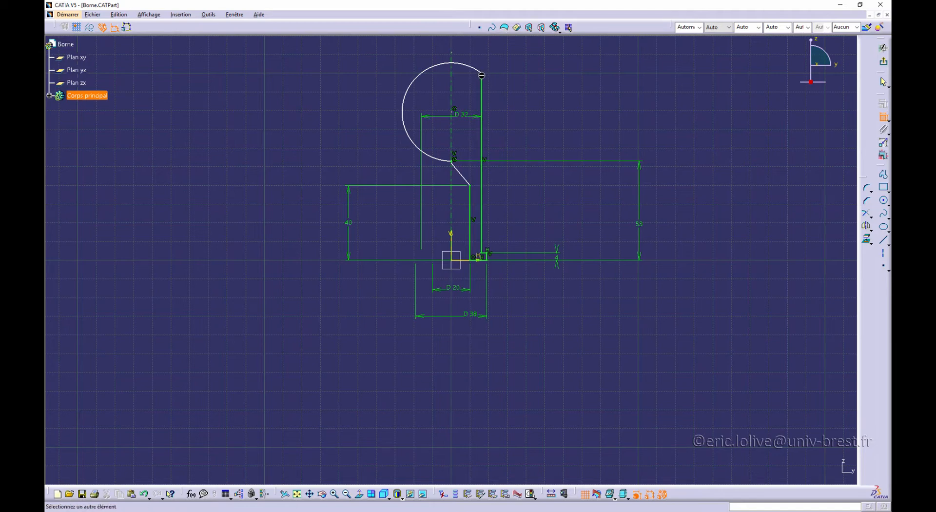
{"action": "key", "text": "Escape"}
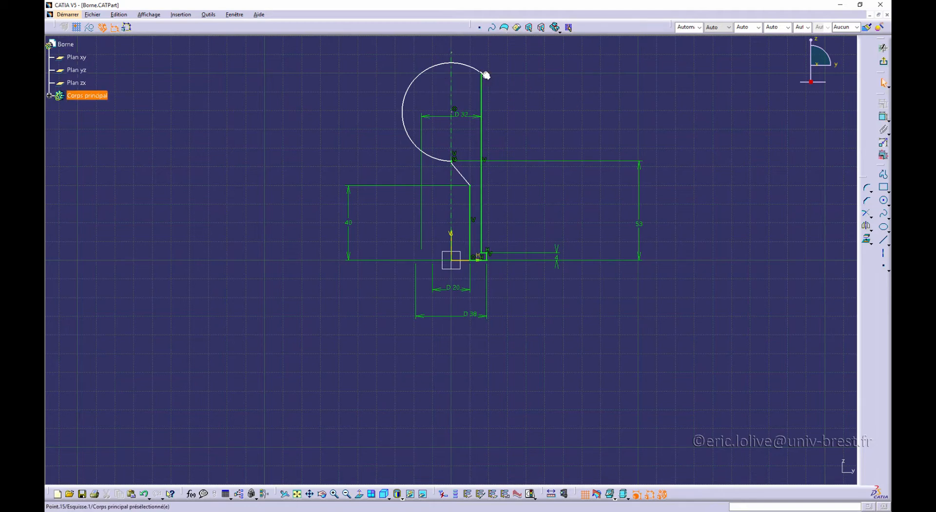
{"action": "left_click_drag", "start_coordinate": [483, 74], "coordinate": [483, 171]}
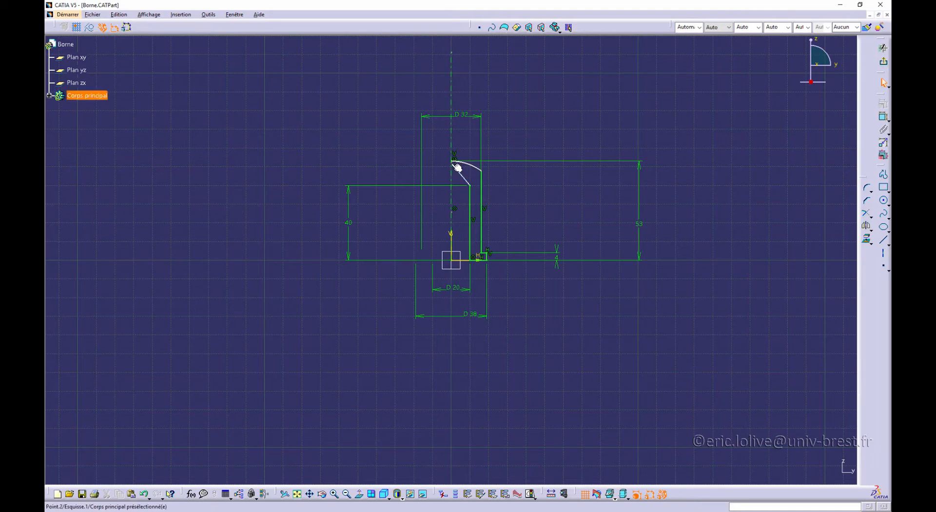
{"action": "left_click_drag", "start_coordinate": [452, 162], "coordinate": [453, 176]}
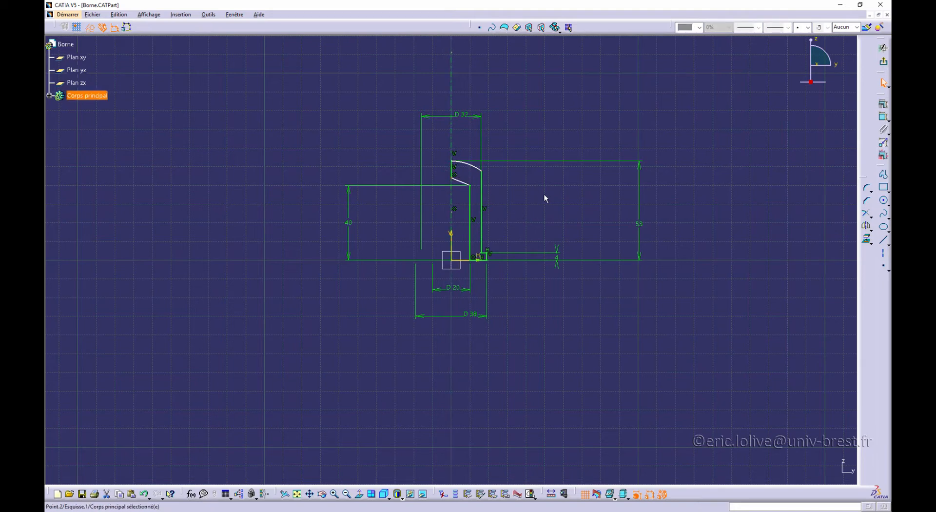
{"action": "mouse_move", "coordinate": [507, 196]}
{"action": "middle_mouse_down"}
{"action": "mouse_move", "coordinate": [518, 156]}
{"action": "mouse_move", "coordinate": [507, 210]}
{"action": "mouse_move", "coordinate": [533, 185]}
{"action": "mouse_move", "coordinate": [525, 172]}
{"action": "middle_mouse_up"}
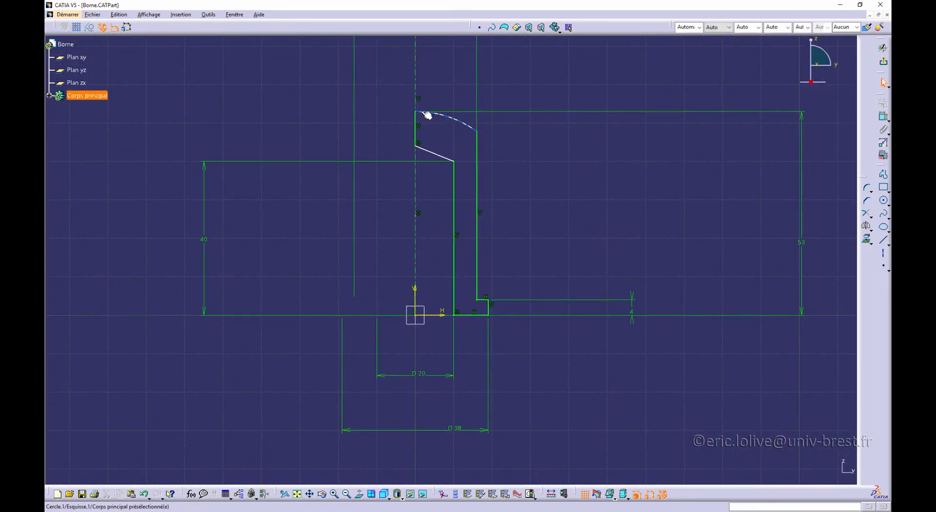
Dimension the dome arc's height between its two endpoints with a vertical measuring direction and set it to 4 mm.
{"action": "left_click", "coordinate": [459, 131]}
{"action": "left_click", "coordinate": [881, 118]}
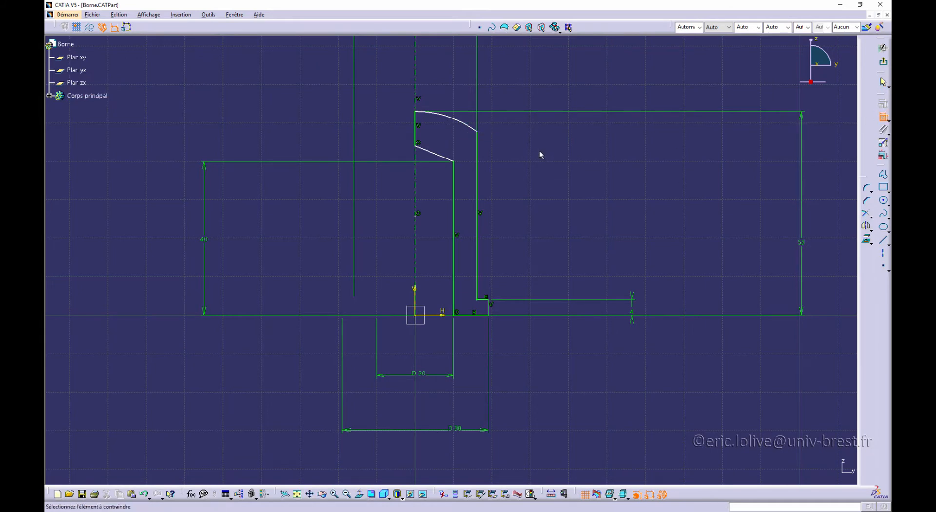
{"action": "left_click", "coordinate": [883, 119]}
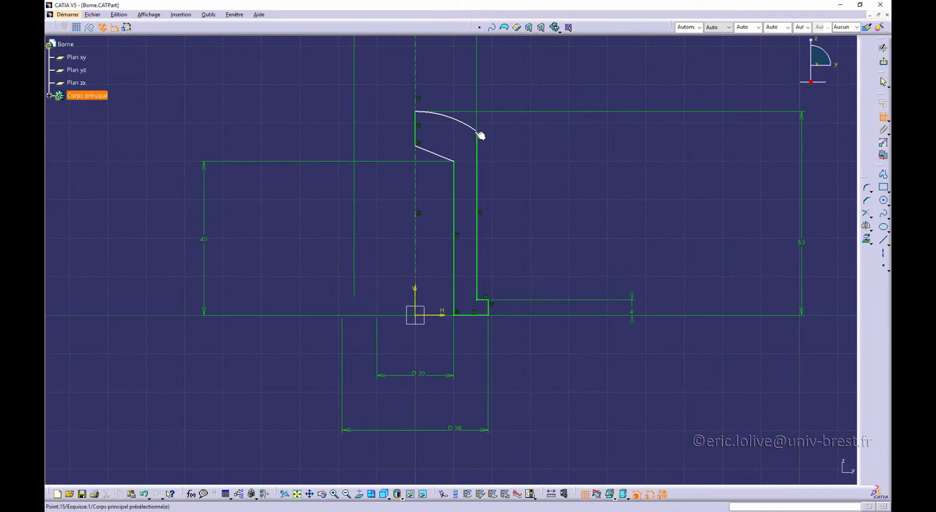
{"action": "left_click", "coordinate": [416, 112]}
{"action": "middle_click_drag", "start_coordinate": [499, 153], "coordinate": [491, 195]}
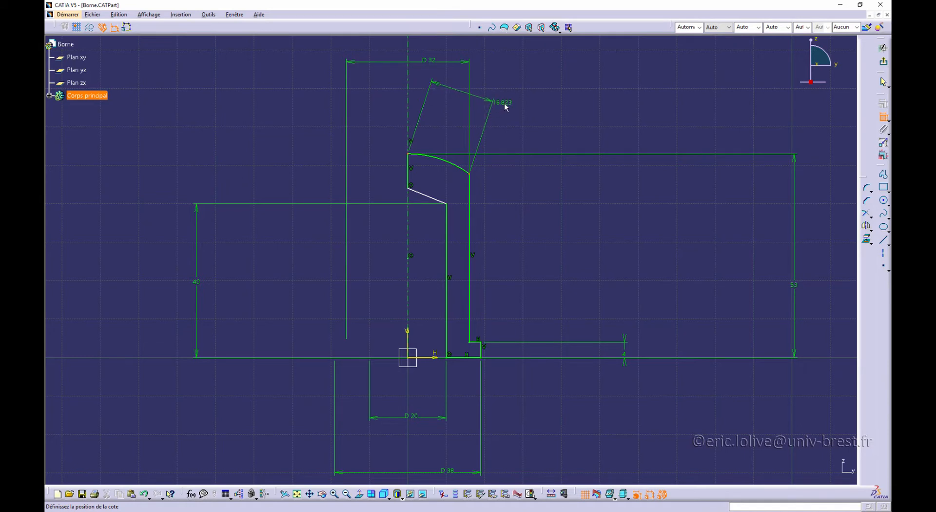
{"action": "right_click", "coordinate": [504, 103]}
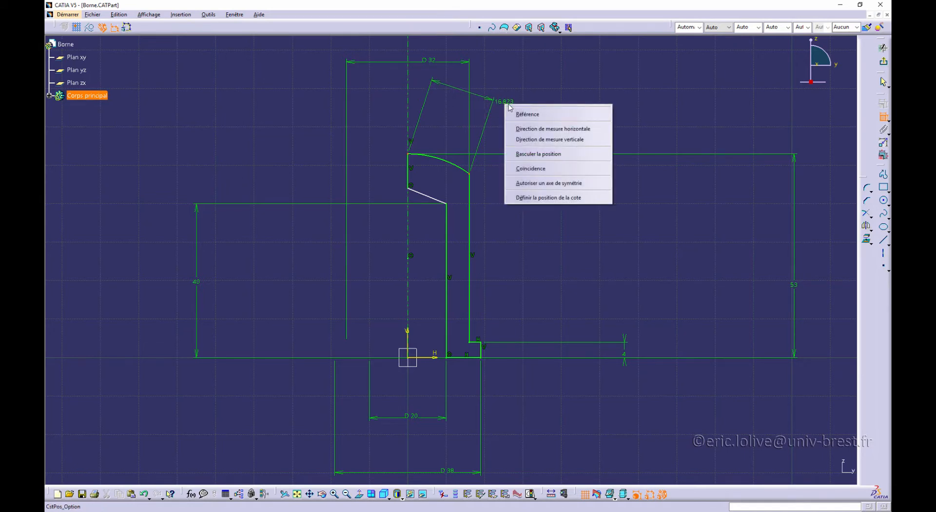
{"action": "left_click", "coordinate": [534, 142]}
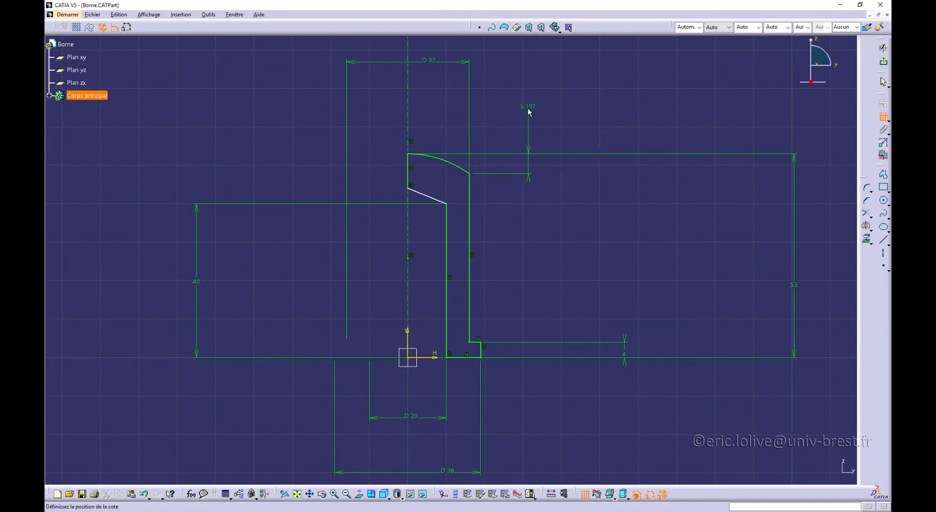
{"action": "left_click", "coordinate": [530, 108]}
{"action": "type", "text": "4"}
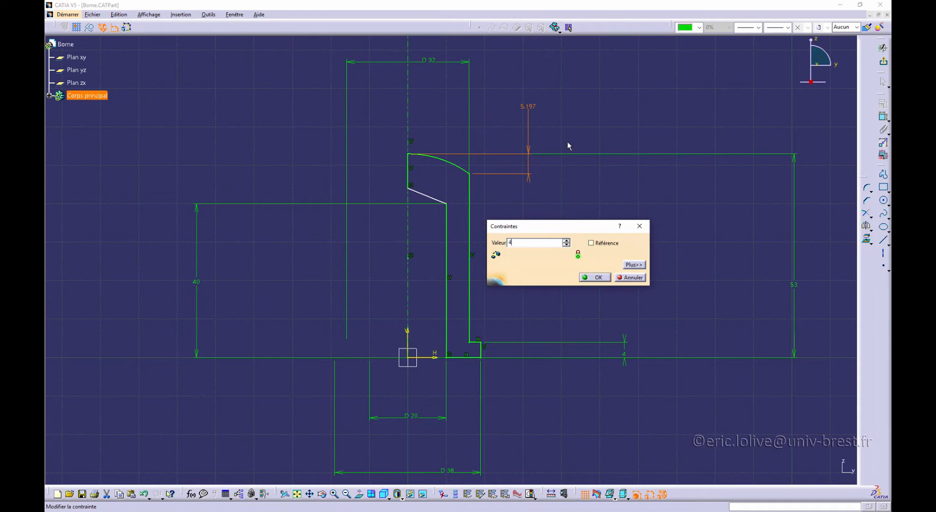
{"action": "key", "text": "Return"}
{"action": "mouse_move", "coordinate": [526, 258]}
{"action": "middle_mouse_down"}
{"action": "mouse_move", "coordinate": [512, 232]}
{"action": "mouse_move", "coordinate": [539, 184]}
{"action": "mouse_move", "coordinate": [542, 201]}
{"action": "middle_mouse_up"}
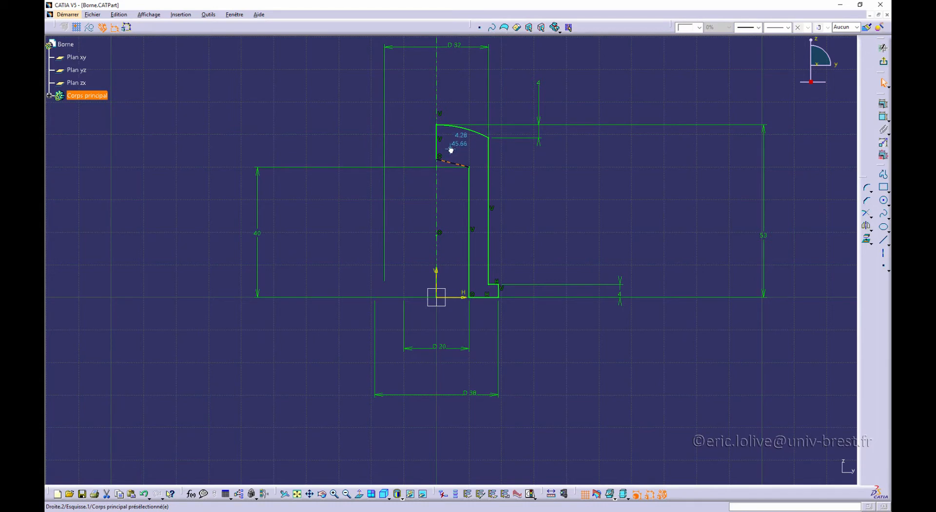
{"action": "left_click", "coordinate": [455, 162]}
{"action": "left_click", "coordinate": [559, 194]}
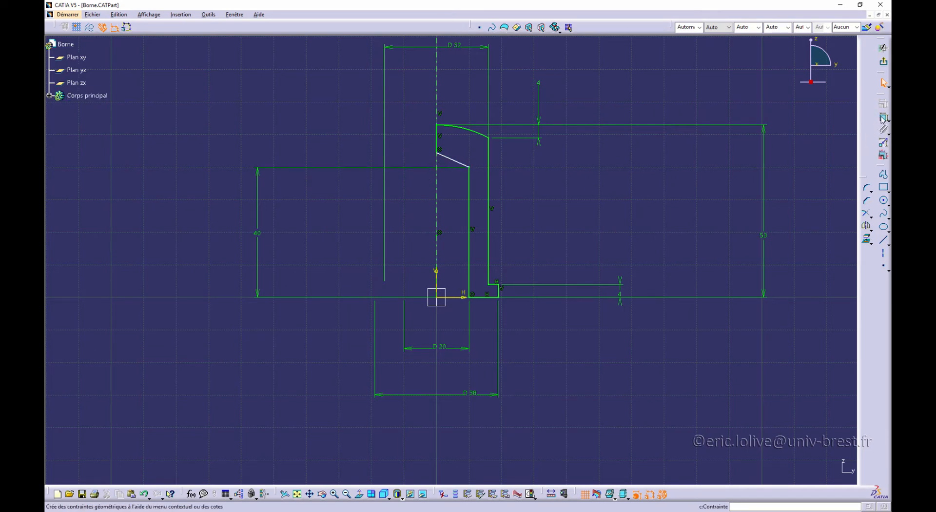
{"action": "left_click", "coordinate": [455, 163]}
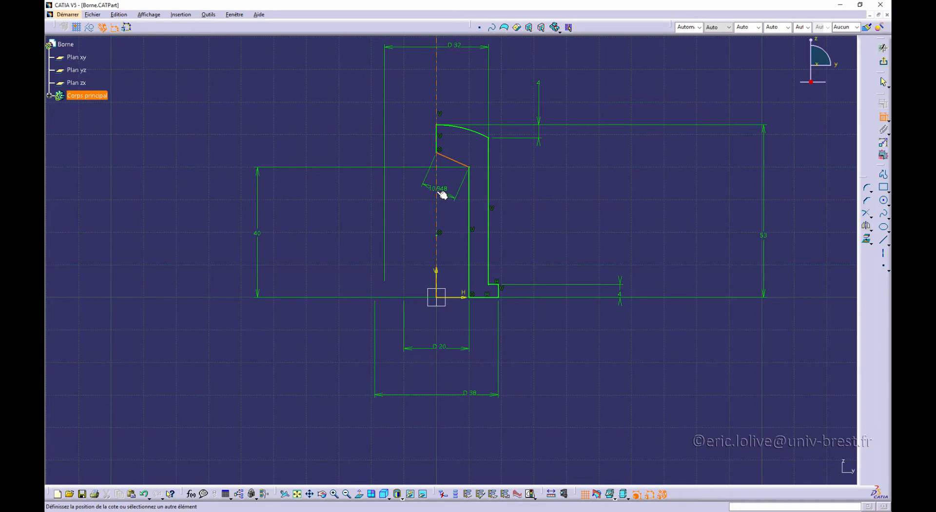
{"action": "left_click", "coordinate": [437, 194]}
{"action": "key", "text": "Escape"}
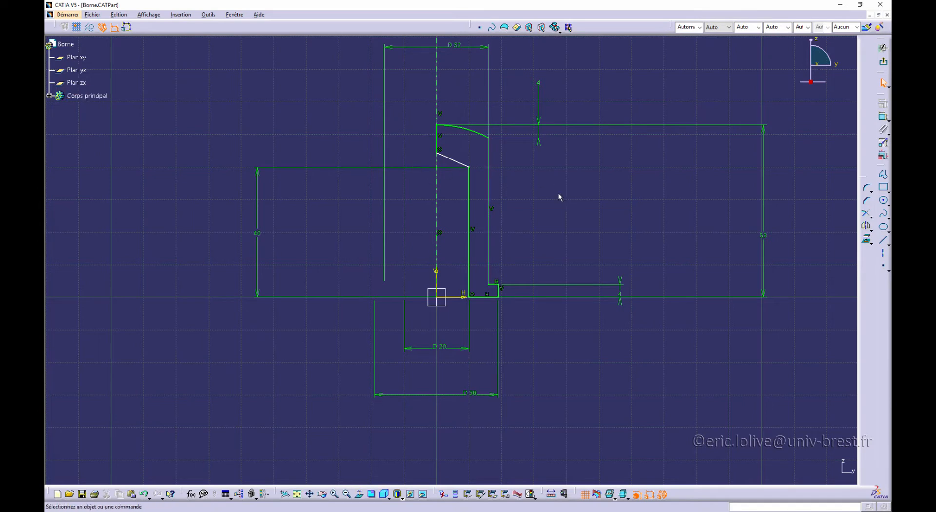
Mirror the slanted line at the bore's end about the vertical axis.
{"action": "left_click", "coordinate": [462, 164]}
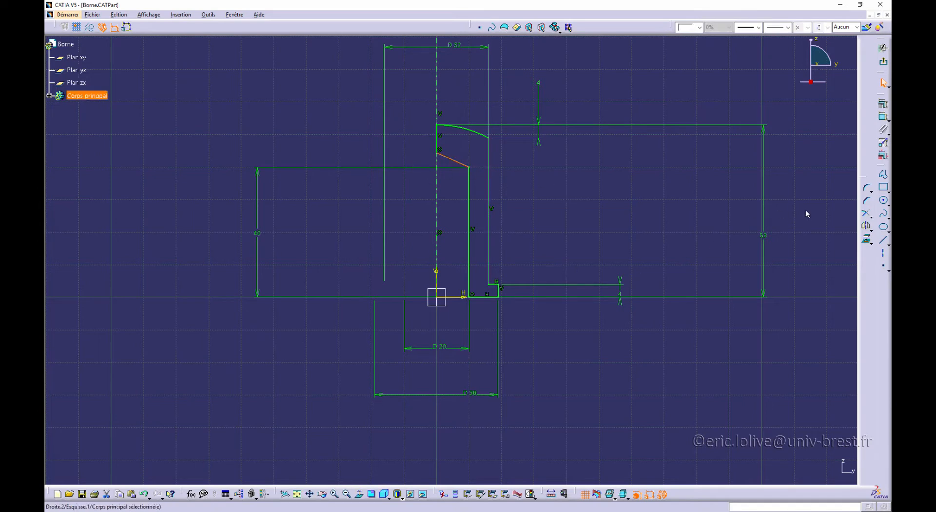
{"action": "left_click", "coordinate": [867, 227]}
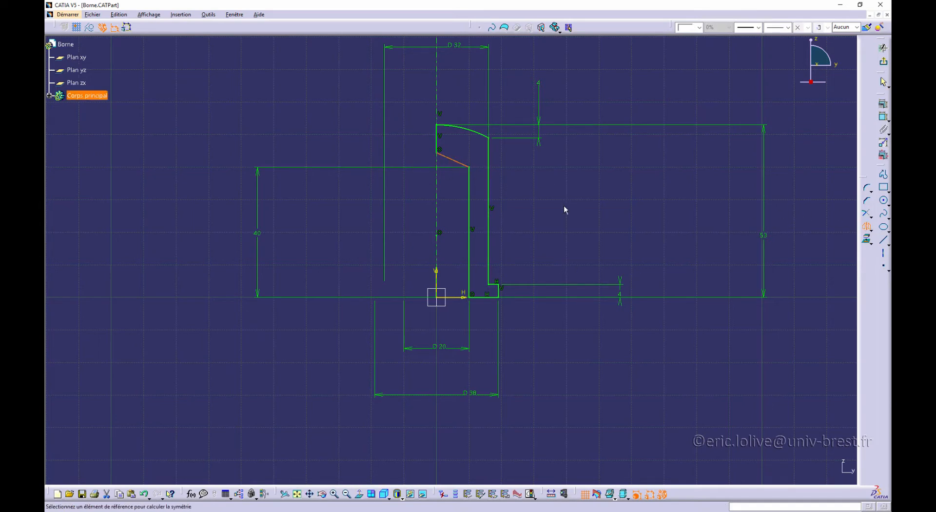
{"action": "left_click", "coordinate": [436, 101]}
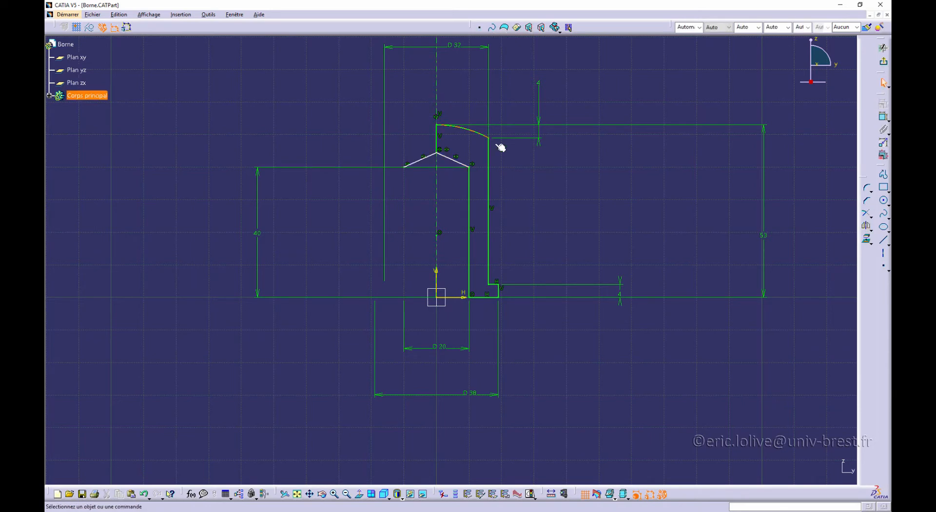
Dimension the angle between the slanted line and its mirrored copy and set it to 120°.
{"action": "left_click", "coordinate": [884, 117]}
{"action": "left_click", "coordinate": [419, 160]}
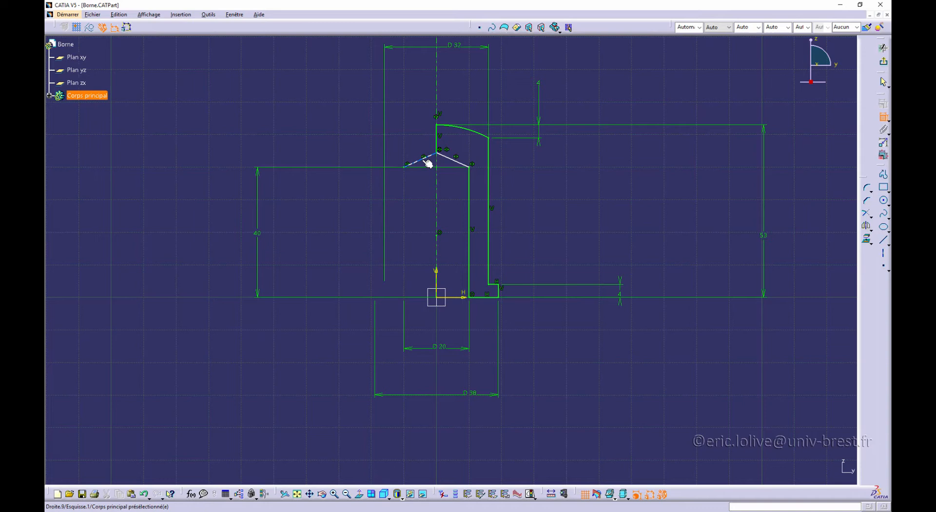
{"action": "left_click", "coordinate": [464, 164]}
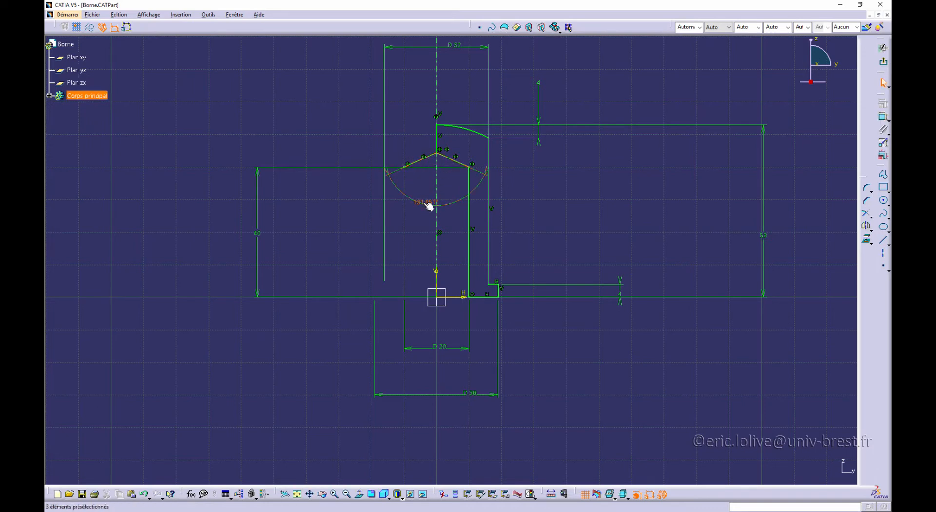
{"action": "double_click", "coordinate": [428, 204]}
{"action": "type", "text": "1"}
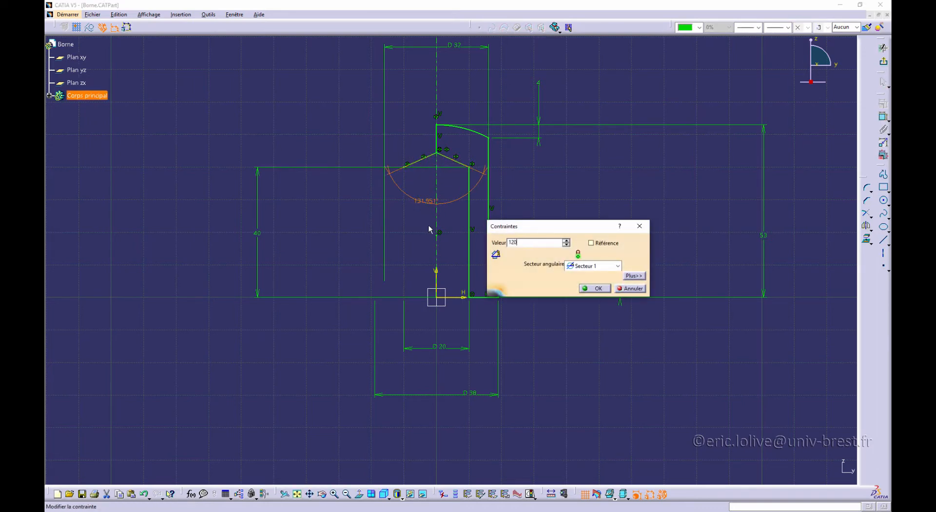
{"action": "type", "text": "20"}
{"action": "key", "text": "Return"}
{"action": "left_click", "coordinate": [610, 184]}
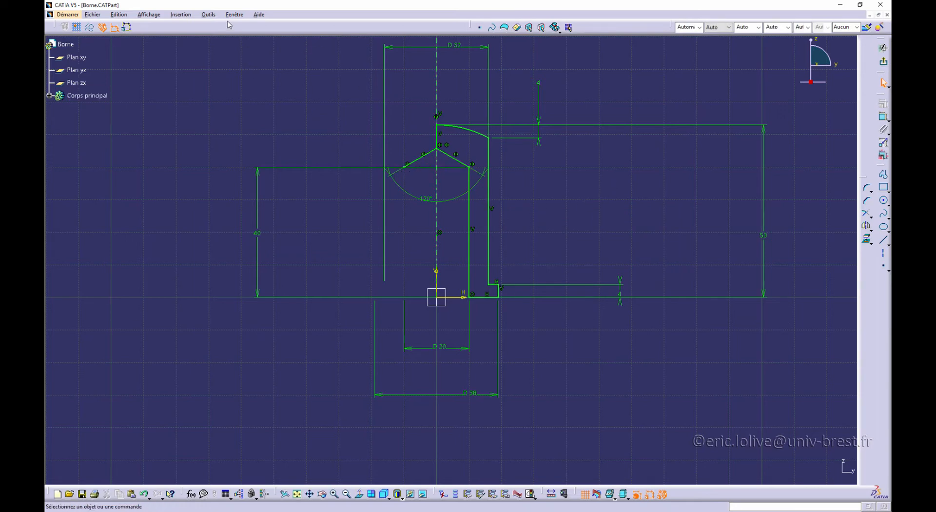
Run the sketch analysis on the contour and the mirrored line, and convert the mirrored line to a construction element.
{"action": "left_click", "coordinate": [208, 15]}
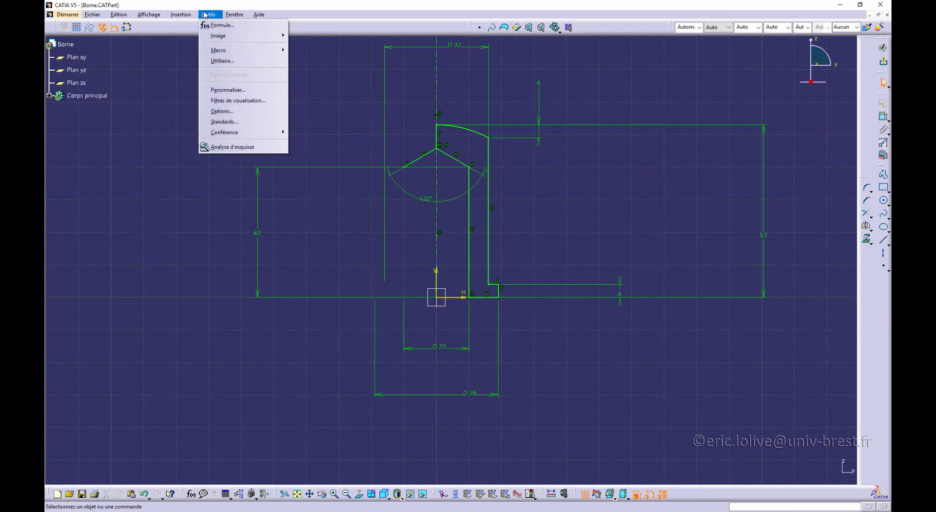
{"action": "left_click", "coordinate": [226, 148]}
{"action": "left_click", "coordinate": [152, 138]}
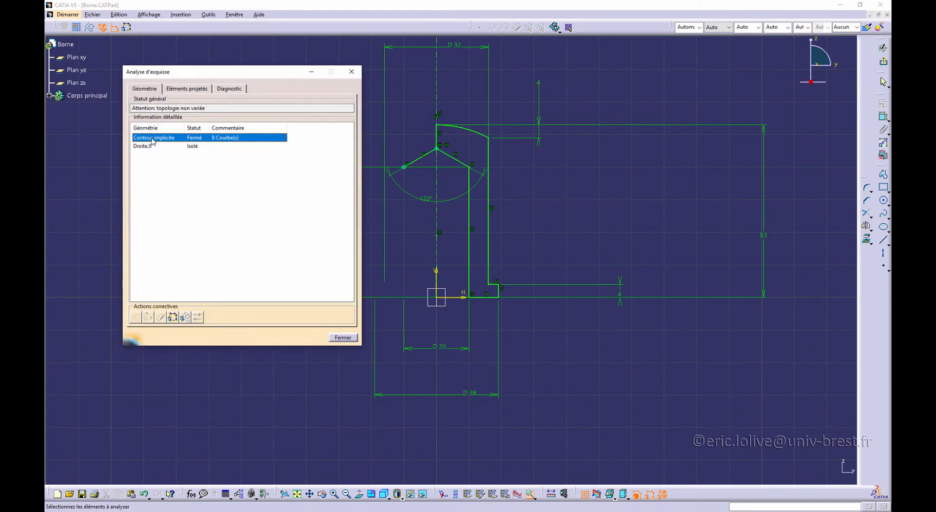
{"action": "left_click", "coordinate": [144, 147]}
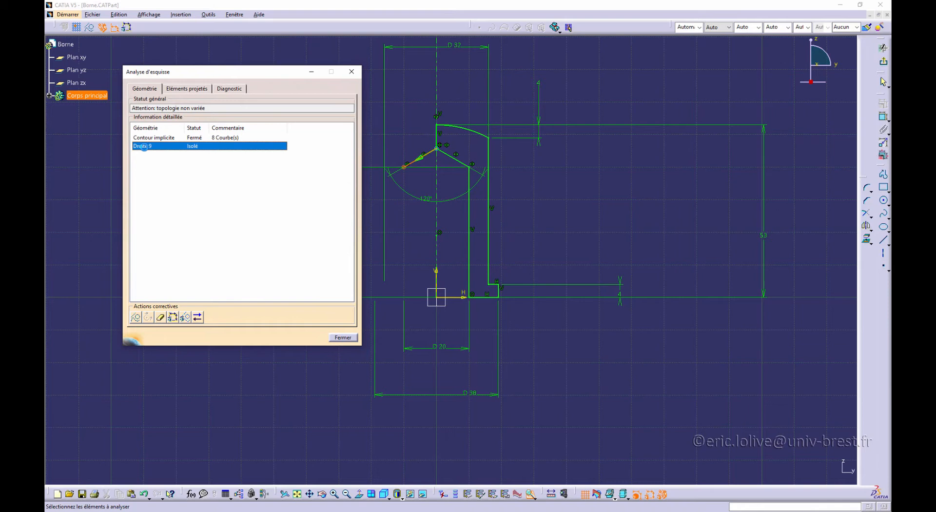
{"action": "left_click", "coordinate": [343, 338]}
{"action": "left_click", "coordinate": [428, 154]}
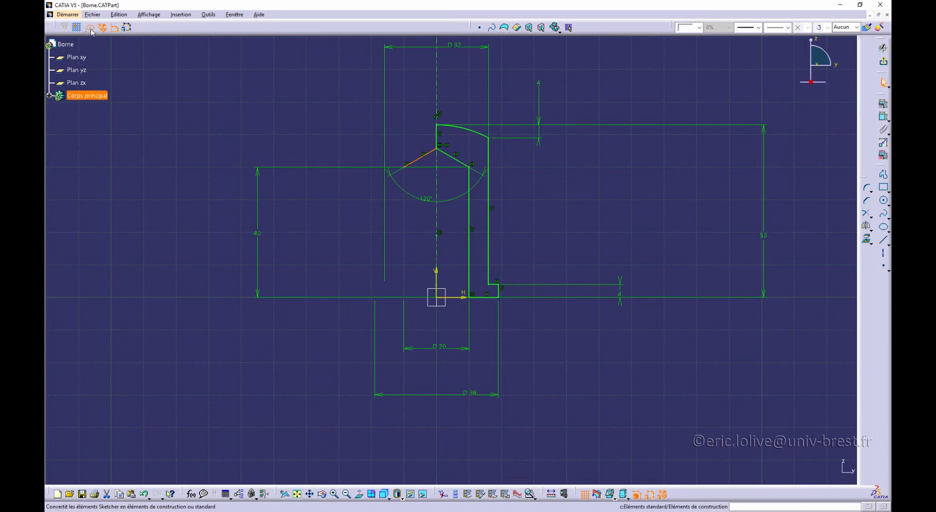
{"action": "left_click", "coordinate": [357, 159]}
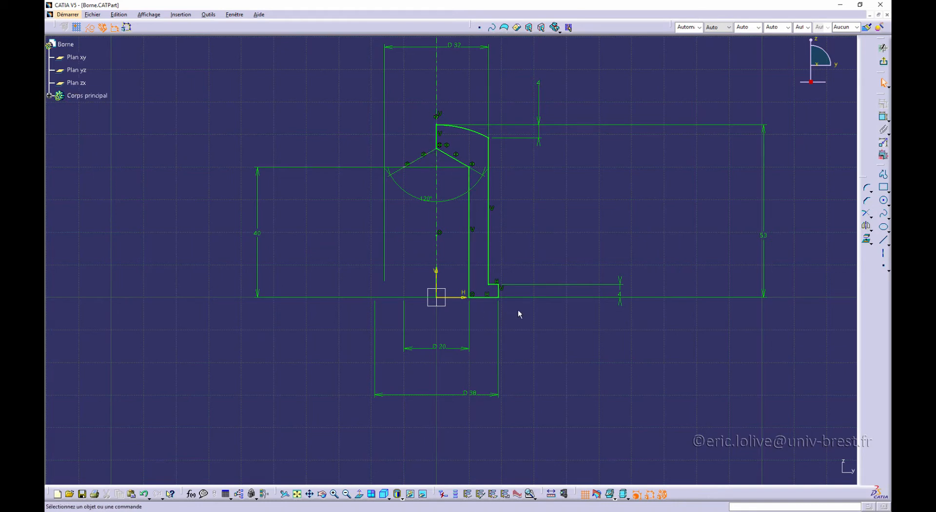
Rerun the sketch analysis to check the contour, close it, and exit the sketch.
{"action": "left_click", "coordinate": [209, 14]}
{"action": "left_click", "coordinate": [229, 145]}
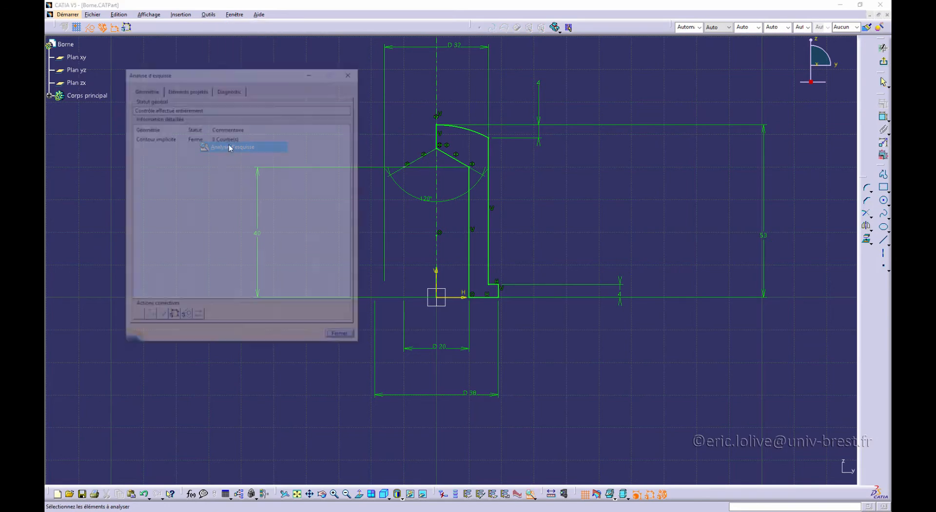
{"action": "left_click", "coordinate": [168, 138]}
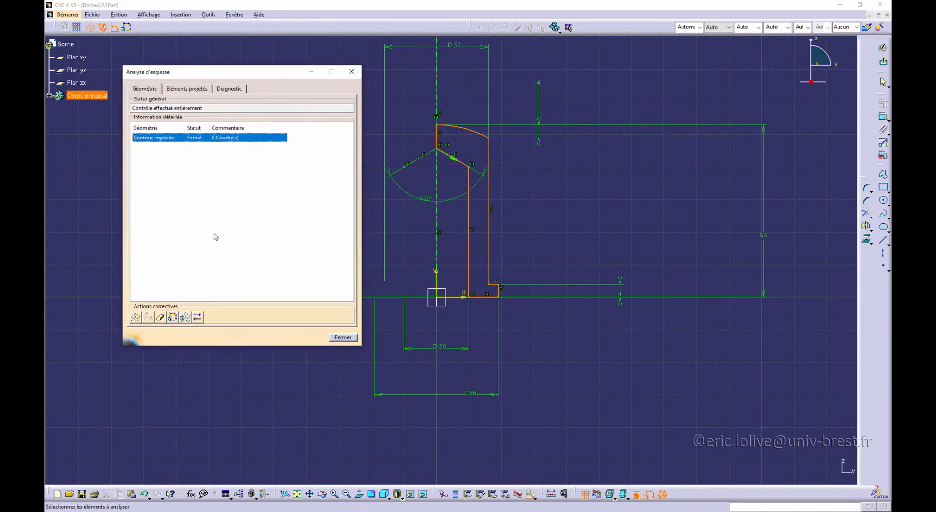
{"action": "left_click", "coordinate": [344, 337]}
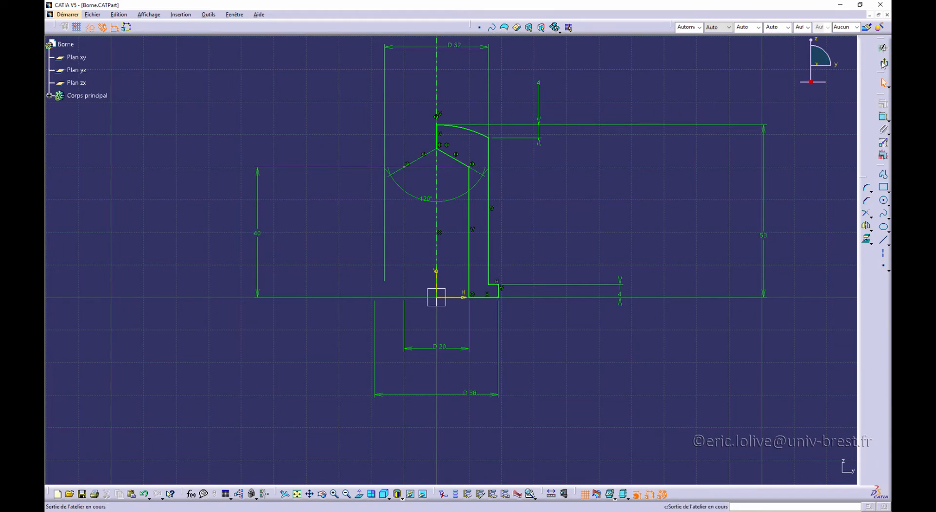
{"action": "left_click", "coordinate": [883, 64]}
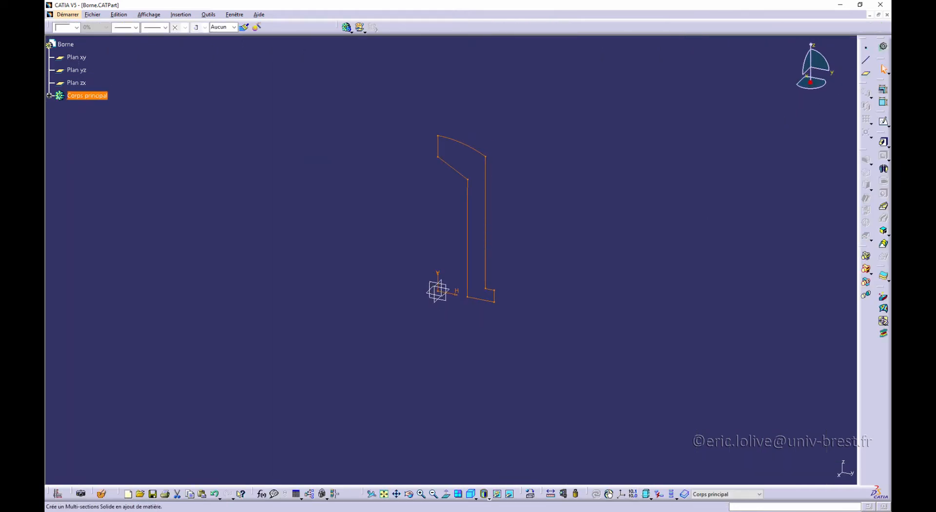
Revolve the half-profile sketch 360° about its sketch axis into a solid, consulting the command's help page.
{"action": "left_click", "coordinate": [885, 170]}
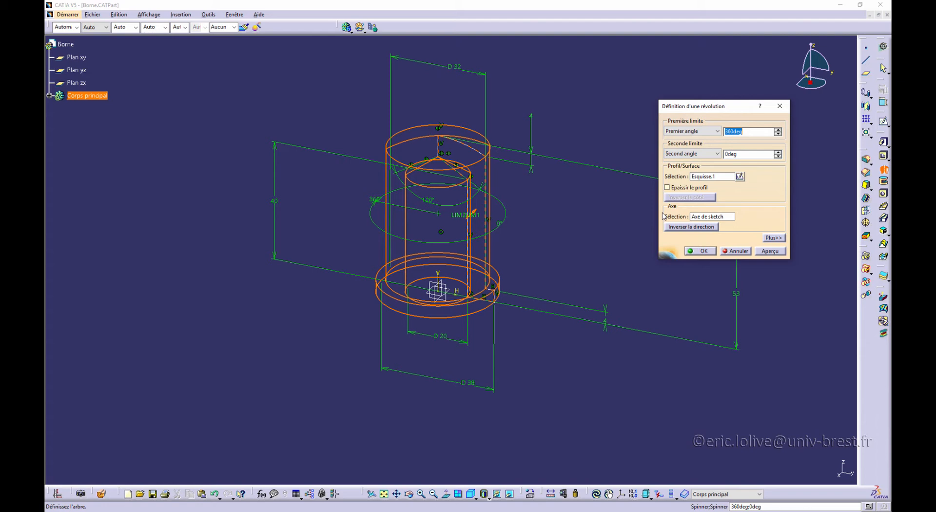
{"action": "key", "text": "F1"}
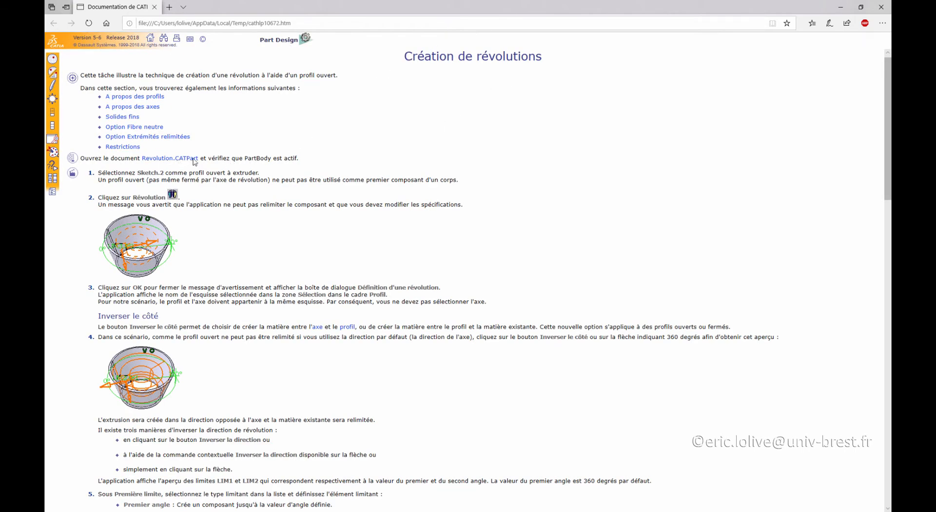
{"action": "scroll", "coordinate": [195, 161], "scroll_direction": "down", "scroll_amount": 20}
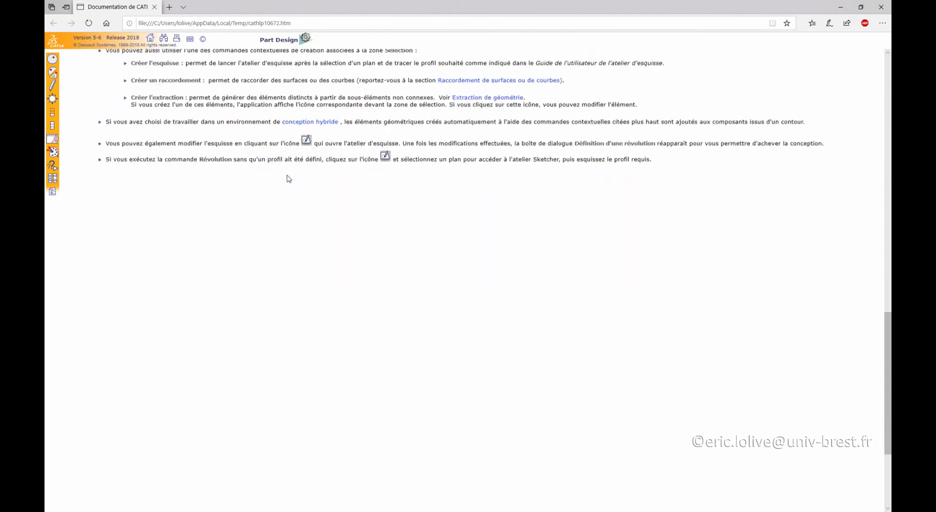
{"action": "scroll", "coordinate": [289, 179], "scroll_direction": "up", "scroll_amount": 20}
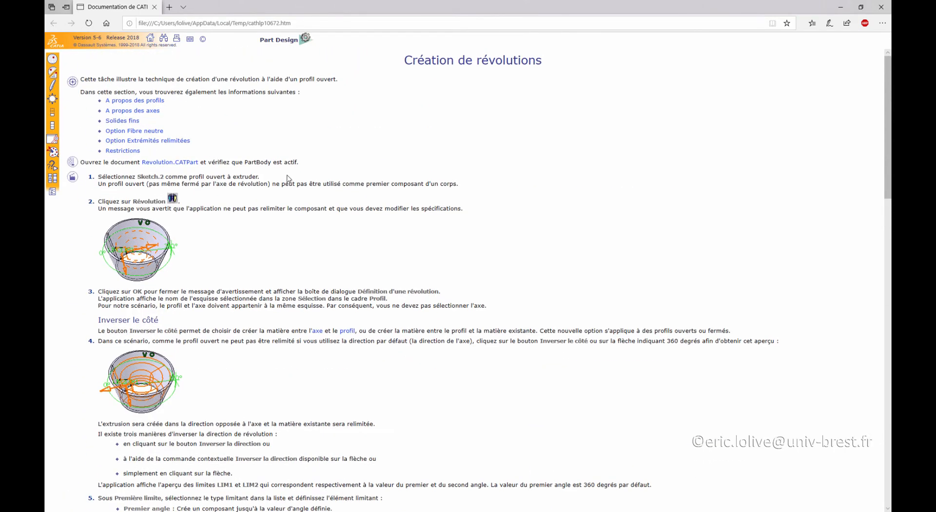
{"action": "left_click", "coordinate": [882, 8]}
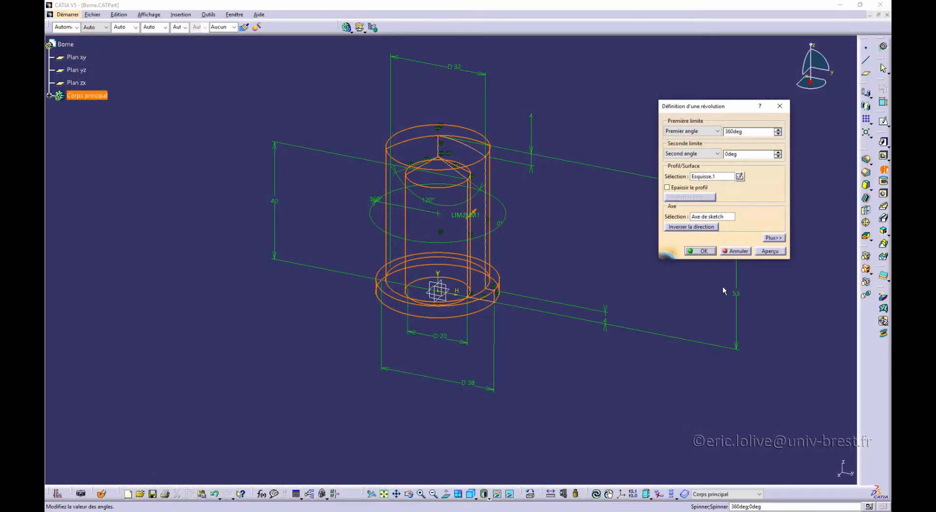
{"action": "left_click", "coordinate": [702, 251]}
{"action": "left_click", "coordinate": [565, 328]}
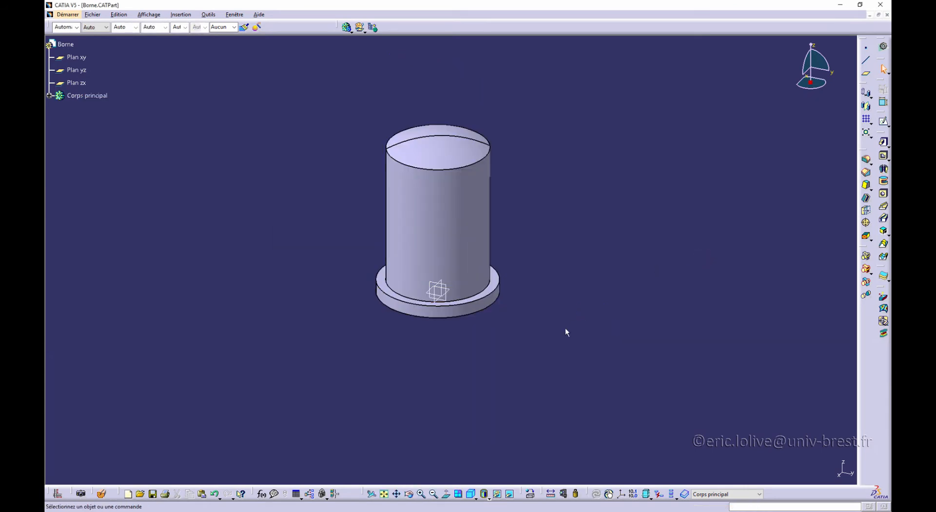
Expand the main body in the specification tree and color the body dark blue.
{"action": "middle_click_drag", "start_coordinate": [425, 382], "coordinate": [556, 270]}
{"action": "middle_click_drag", "start_coordinate": [428, 229], "coordinate": [478, 268]}
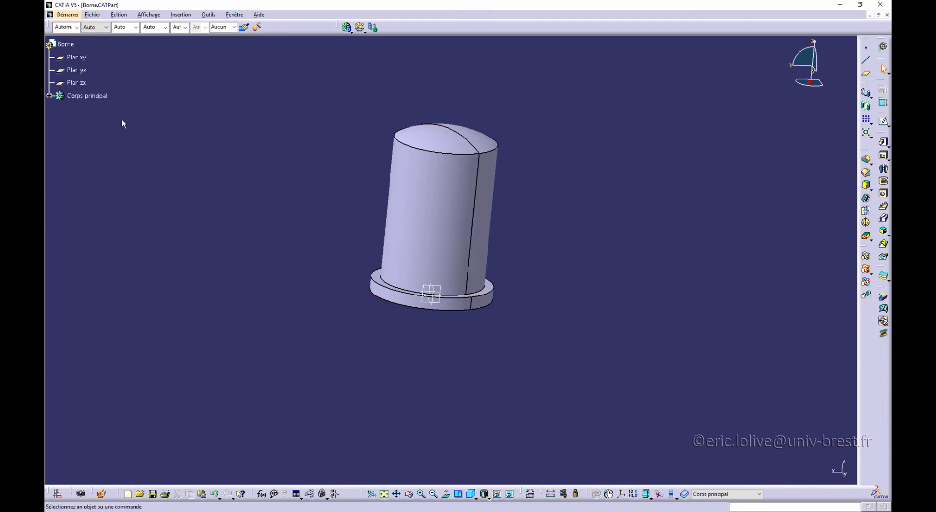
{"action": "left_click", "coordinate": [49, 96]}
{"action": "left_click", "coordinate": [90, 96]}
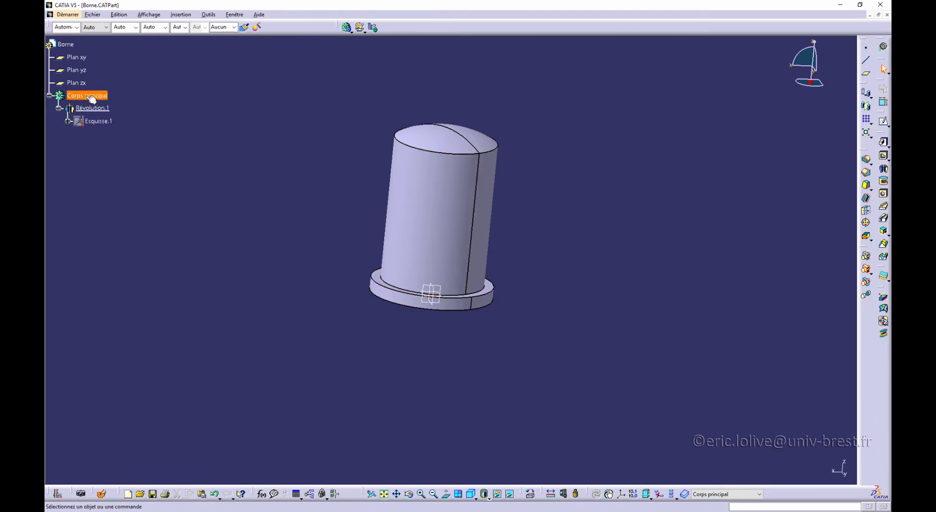
{"action": "left_click", "coordinate": [77, 28]}
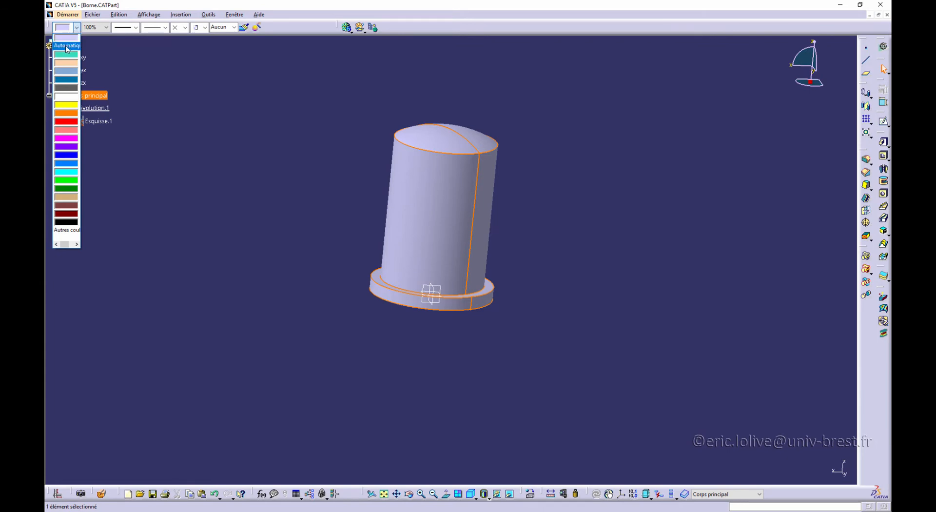
{"action": "left_click", "coordinate": [62, 81]}
{"action": "left_click", "coordinate": [296, 166]}
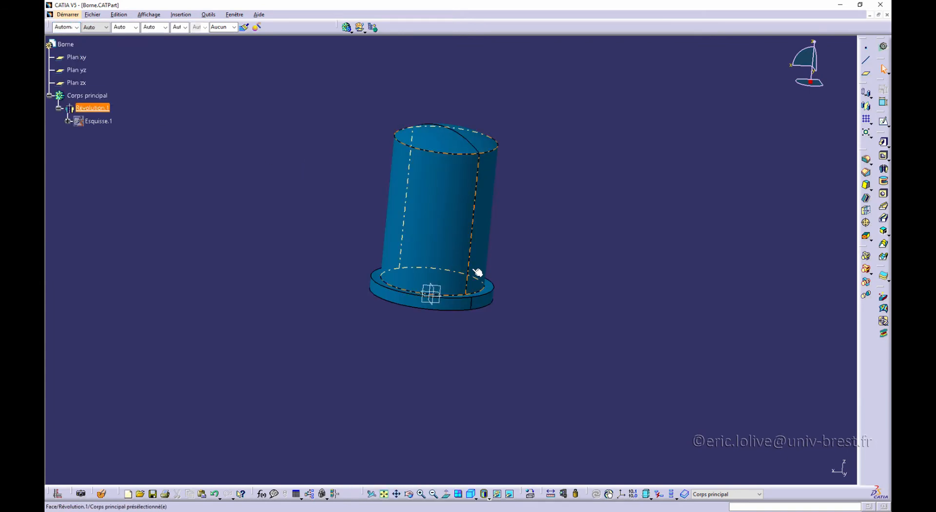
Inspect the revolved body from the top and from its bore side, and save the part.
{"action": "middle_click_drag", "start_coordinate": [477, 272], "coordinate": [487, 236]}
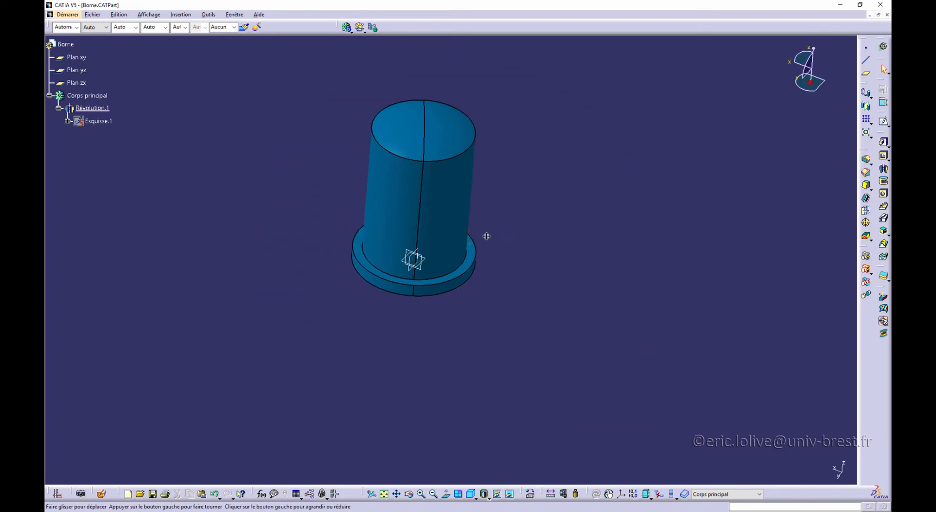
{"action": "middle_click_drag", "start_coordinate": [516, 314], "coordinate": [522, 288]}
{"action": "left_click", "coordinate": [97, 15]}
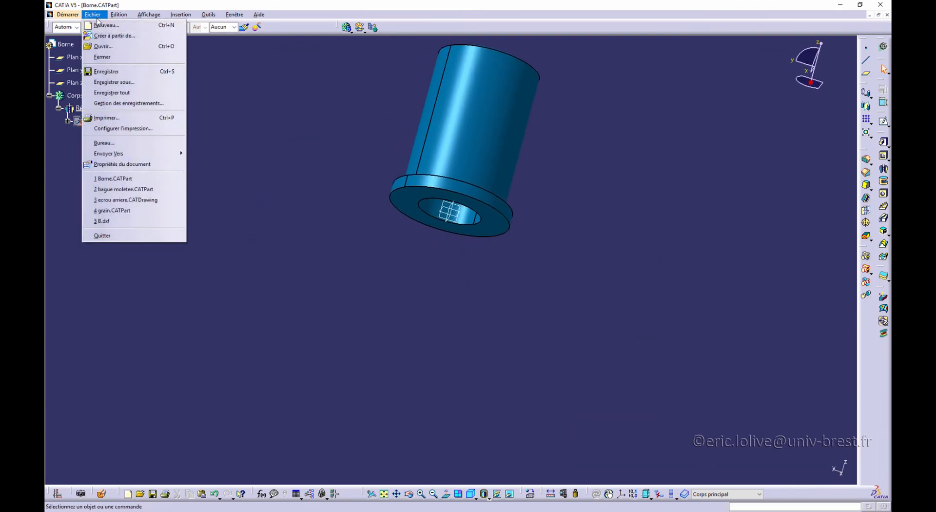
{"action": "left_click", "coordinate": [115, 73]}
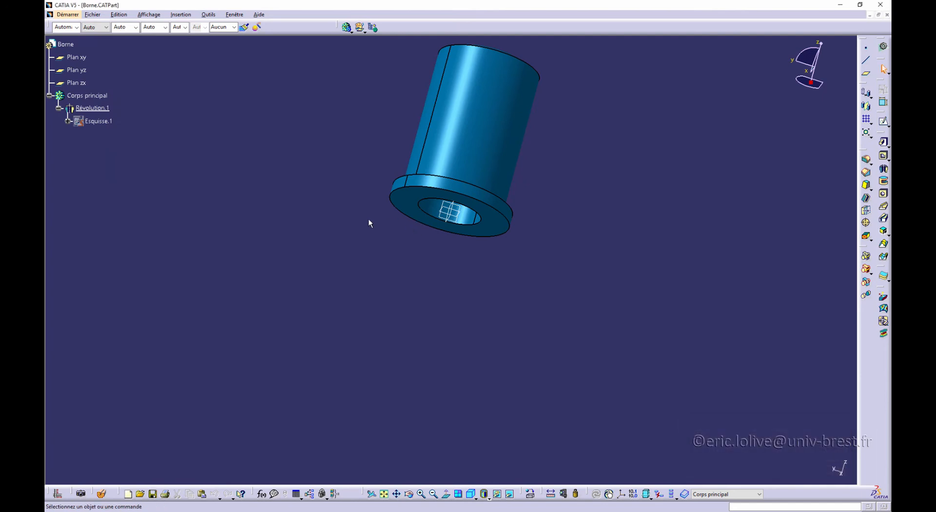
Add a 1 mm constant-radius edge fillet to the outer bottom edge of the base flange.
{"action": "middle_click_drag", "start_coordinate": [369, 223], "coordinate": [324, 251]}
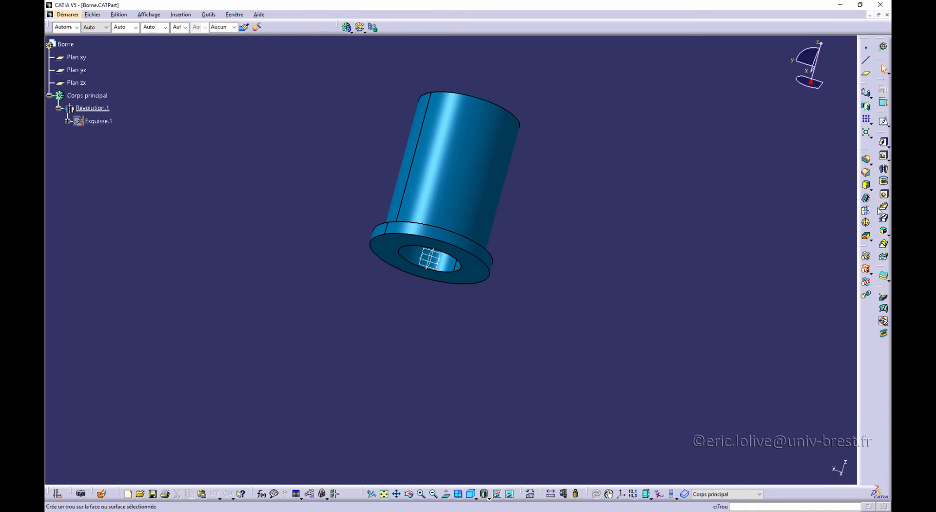
{"action": "left_click", "coordinate": [871, 165]}
{"action": "left_click", "coordinate": [872, 165]}
{"action": "left_click", "coordinate": [872, 164]}
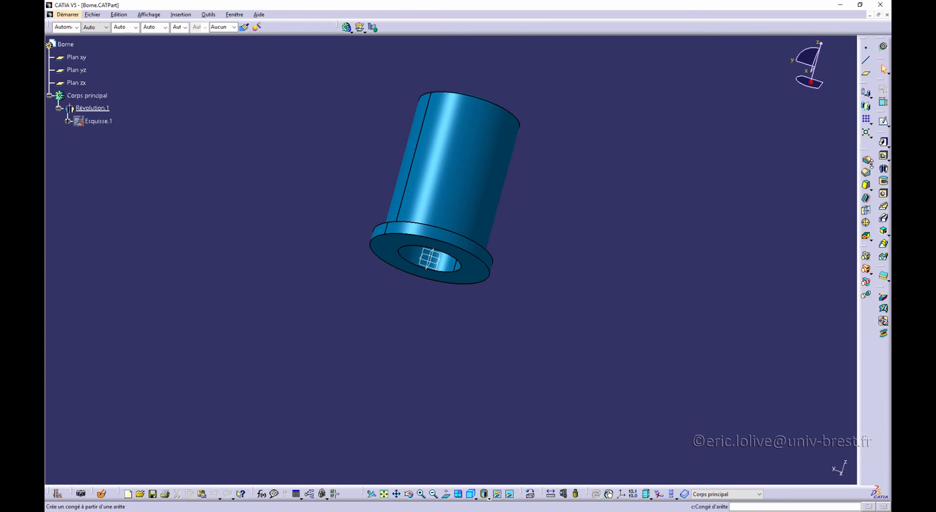
{"action": "left_click", "coordinate": [867, 161]}
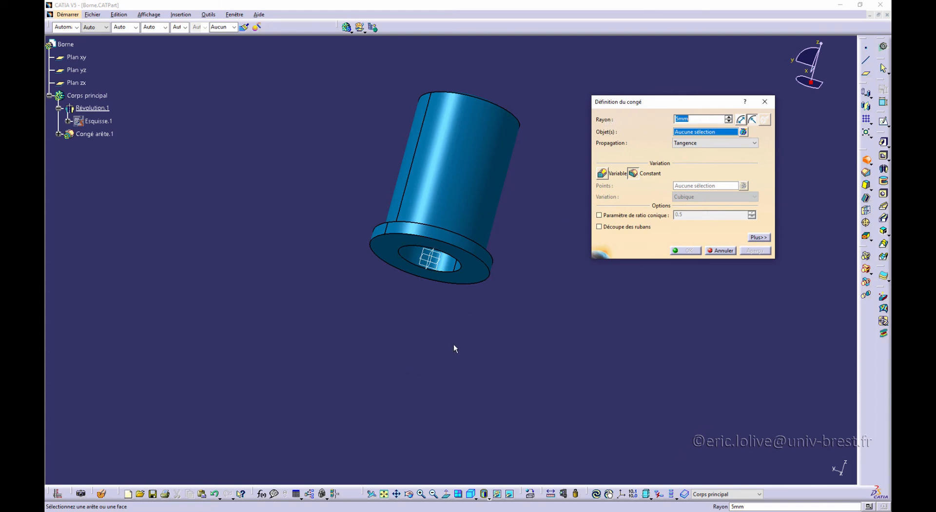
{"action": "middle_click_drag", "start_coordinate": [454, 346], "coordinate": [417, 238]}
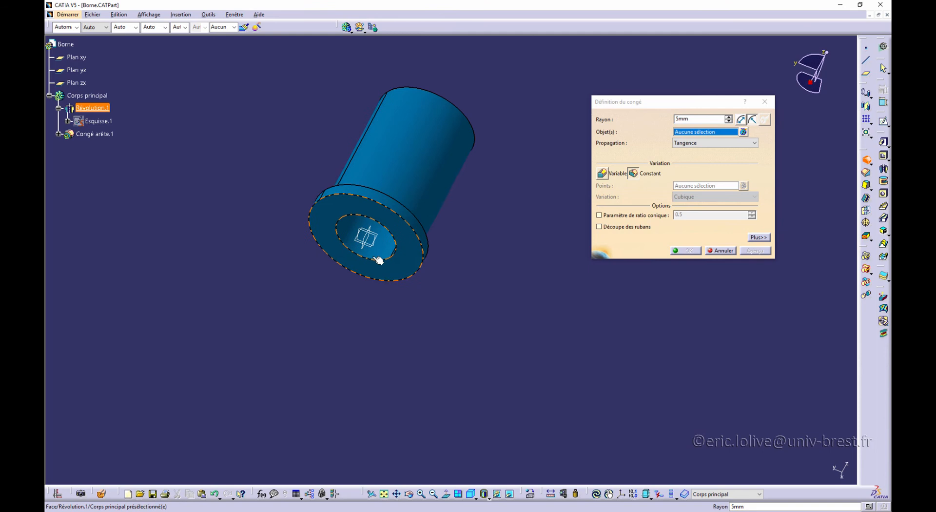
{"action": "left_click", "coordinate": [420, 241]}
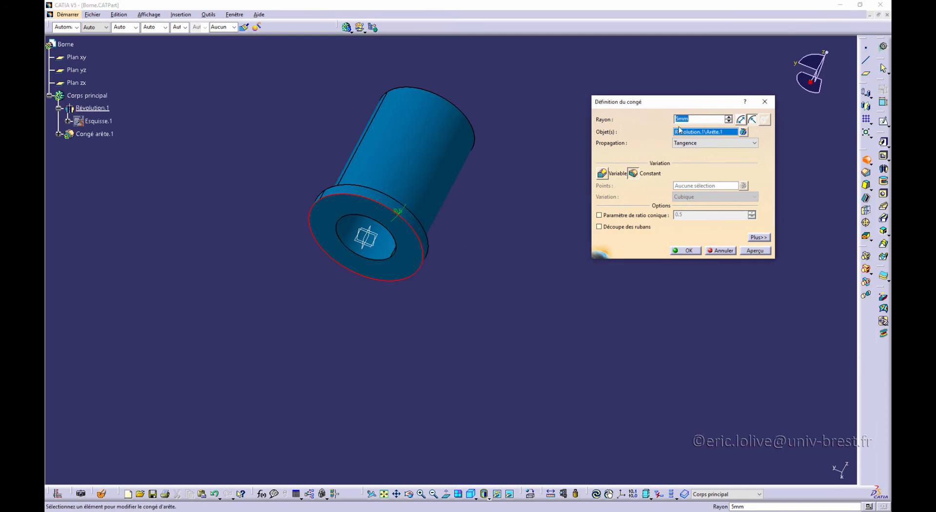
{"action": "type", "text": "1"}
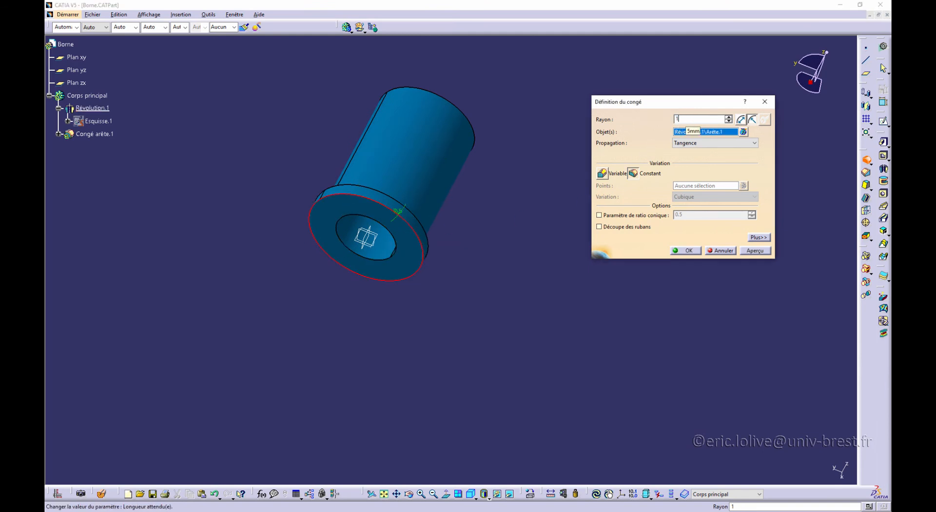
{"action": "left_click", "coordinate": [755, 250]}
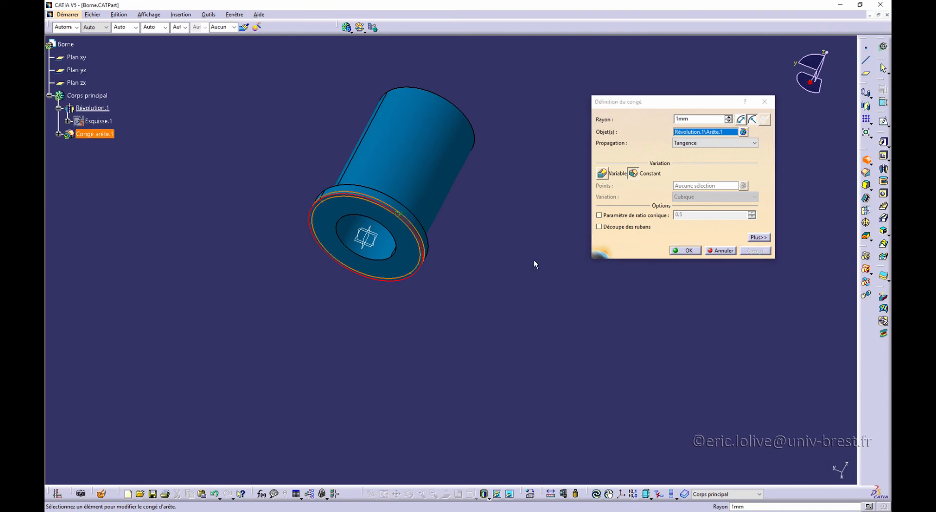
{"action": "middle_click_drag", "start_coordinate": [333, 235], "coordinate": [410, 306]}
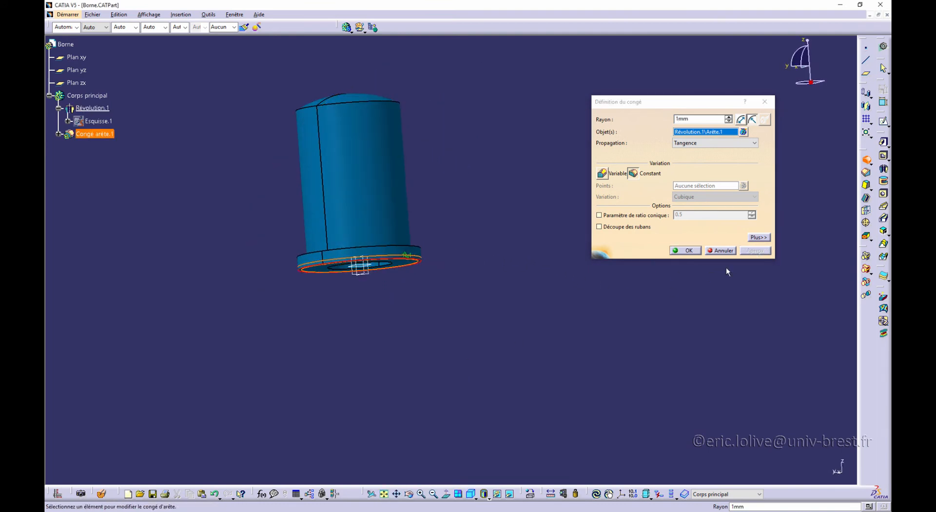
{"action": "left_click", "coordinate": [688, 250]}
Reset the color of the edge fillet and the main body to automatic.
{"action": "middle_click_drag", "start_coordinate": [406, 315], "coordinate": [384, 276]}
{"action": "left_click", "coordinate": [372, 273]}
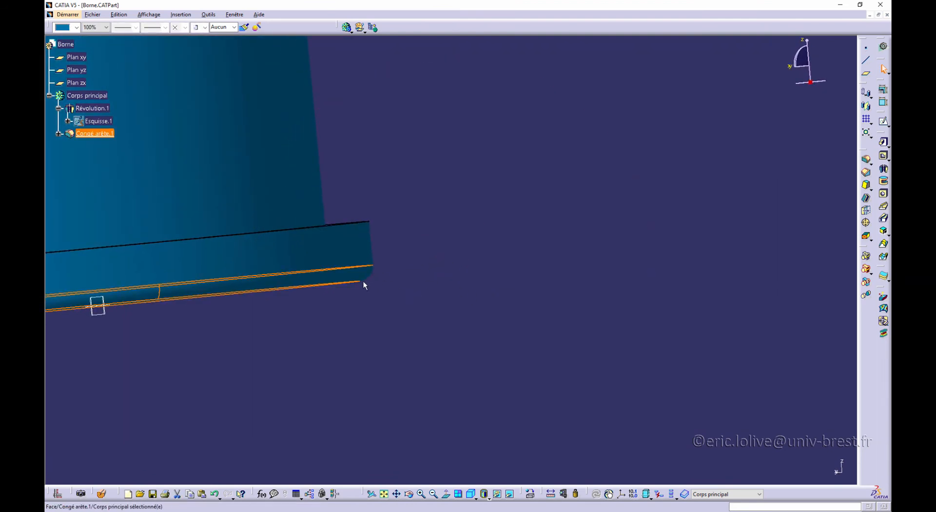
{"action": "left_click", "coordinate": [77, 27]}
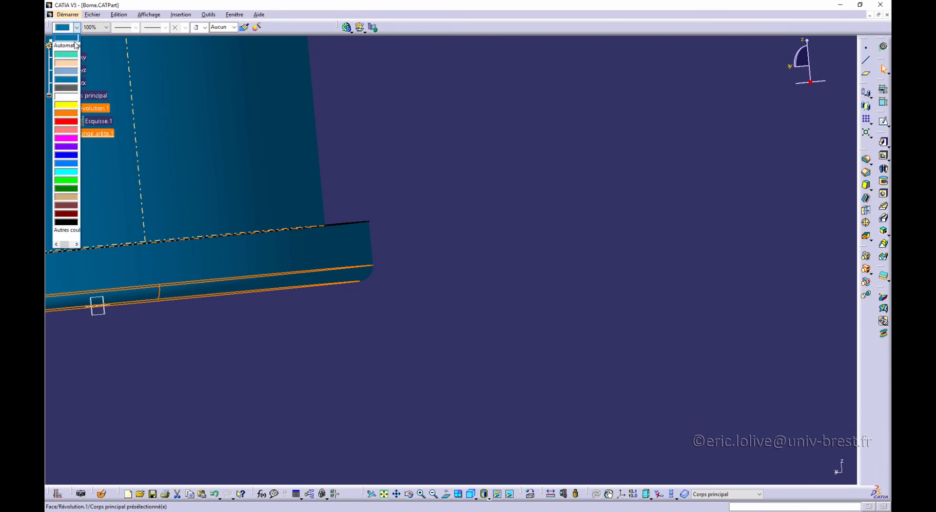
{"action": "left_click", "coordinate": [74, 48]}
{"action": "left_click", "coordinate": [78, 95]}
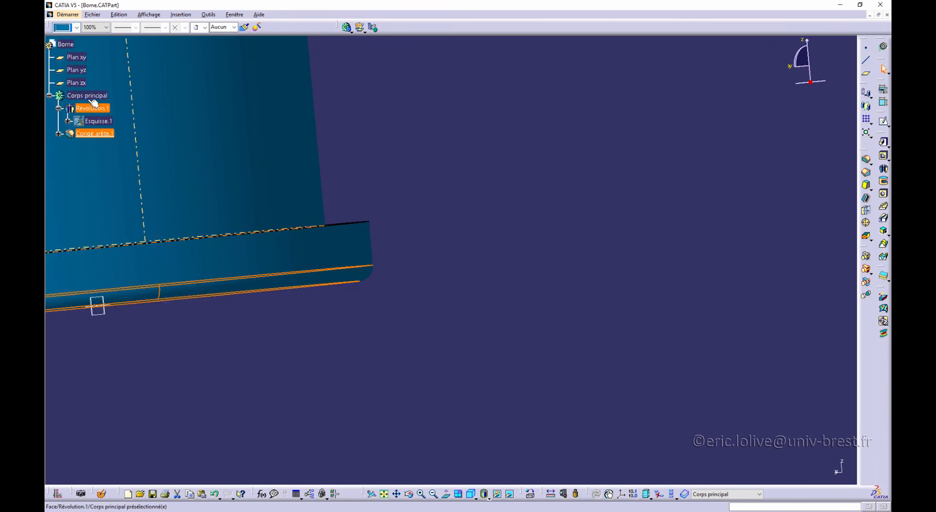
{"action": "left_click", "coordinate": [77, 28]}
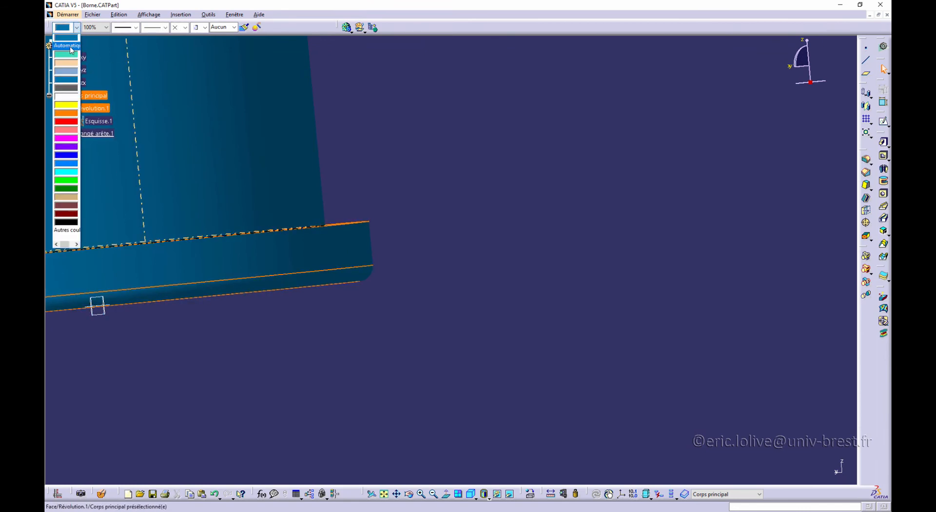
{"action": "left_click", "coordinate": [68, 47]}
{"action": "left_click", "coordinate": [474, 168]}
Try to extend the 1 mm edge fillet to the cylinder's domed top edge and the flange's upper outer edge.
{"action": "middle_click_drag", "start_coordinate": [386, 311], "coordinate": [450, 257]}
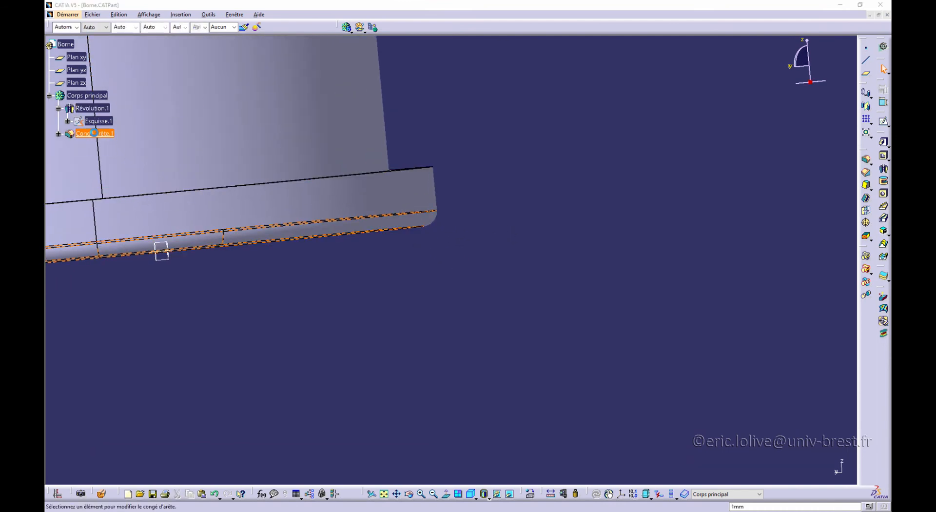
{"action": "double_click", "coordinate": [100, 135]}
{"action": "middle_click_drag", "start_coordinate": [496, 201], "coordinate": [450, 232]}
{"action": "left_click", "coordinate": [386, 58]}
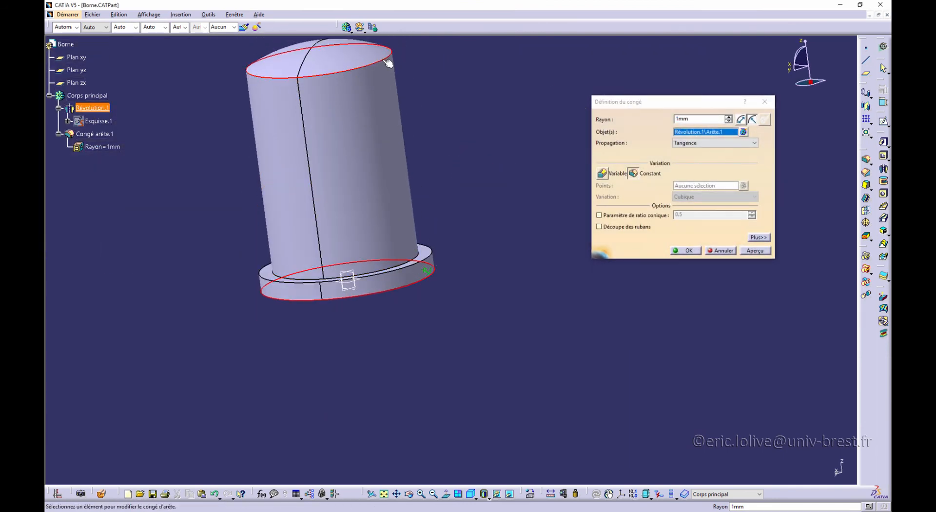
{"action": "left_click", "coordinate": [437, 254]}
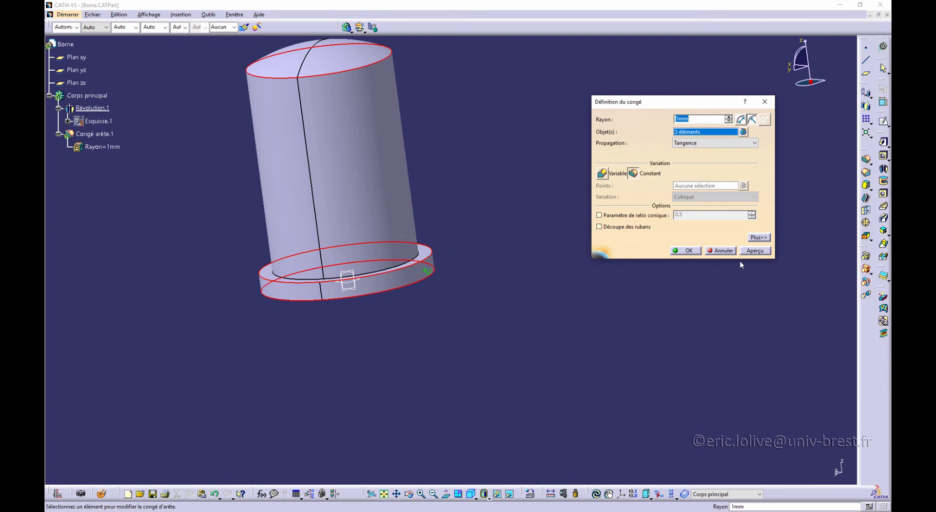
{"action": "left_click", "coordinate": [756, 251]}
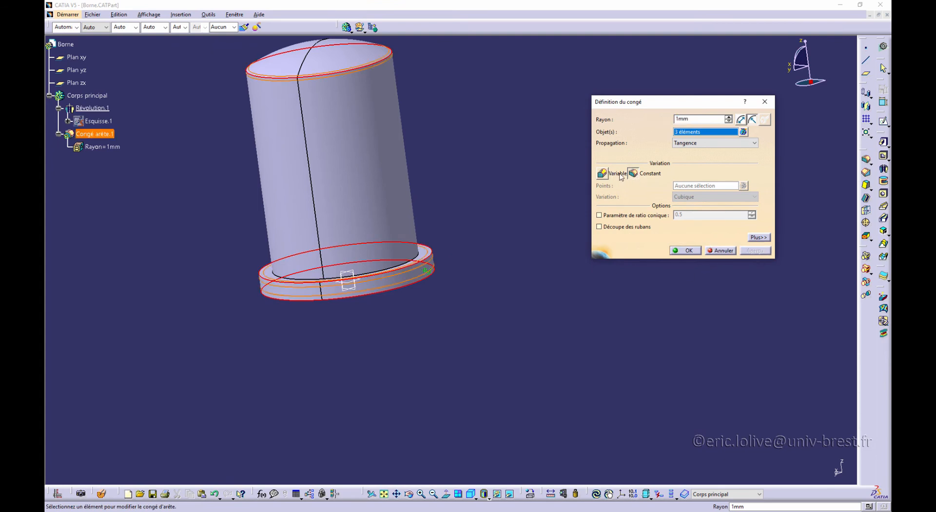
{"action": "left_click", "coordinate": [696, 143]}
{"action": "left_click", "coordinate": [697, 146]}
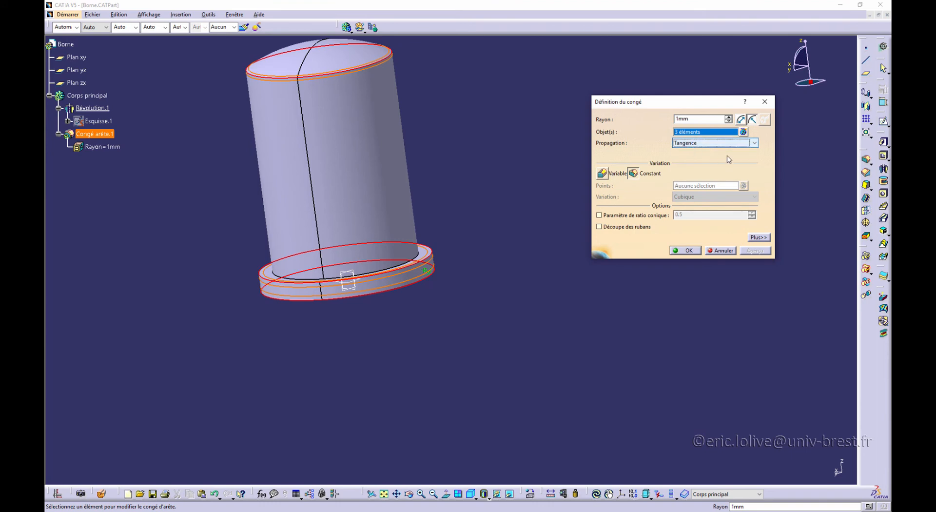
{"action": "left_click", "coordinate": [720, 250]}
Delete the edge fillet feature from the main body.
{"action": "left_click", "coordinate": [117, 134]}
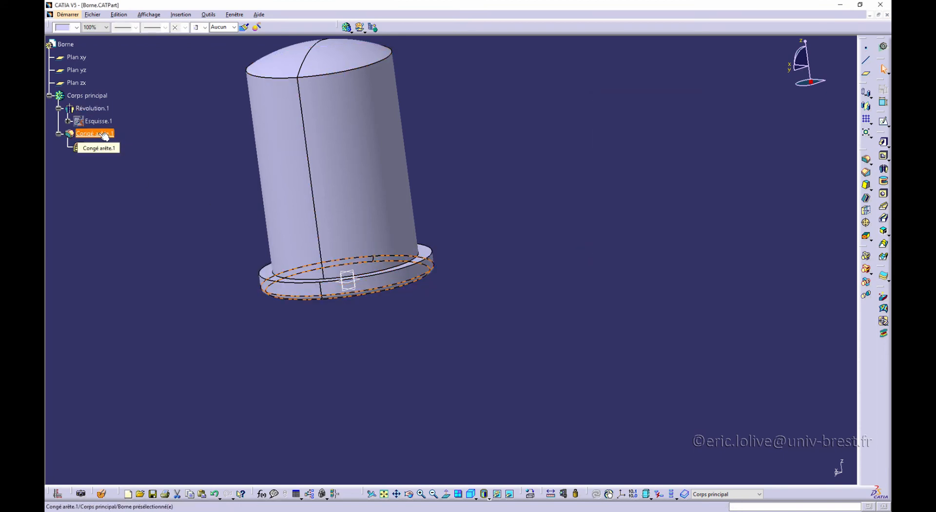
{"action": "right_click", "coordinate": [104, 137]}
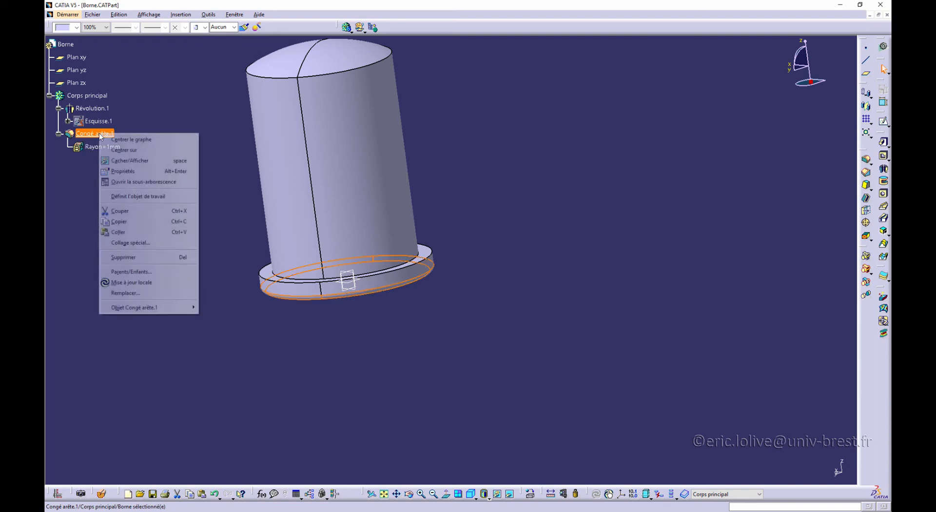
{"action": "left_click", "coordinate": [138, 261]}
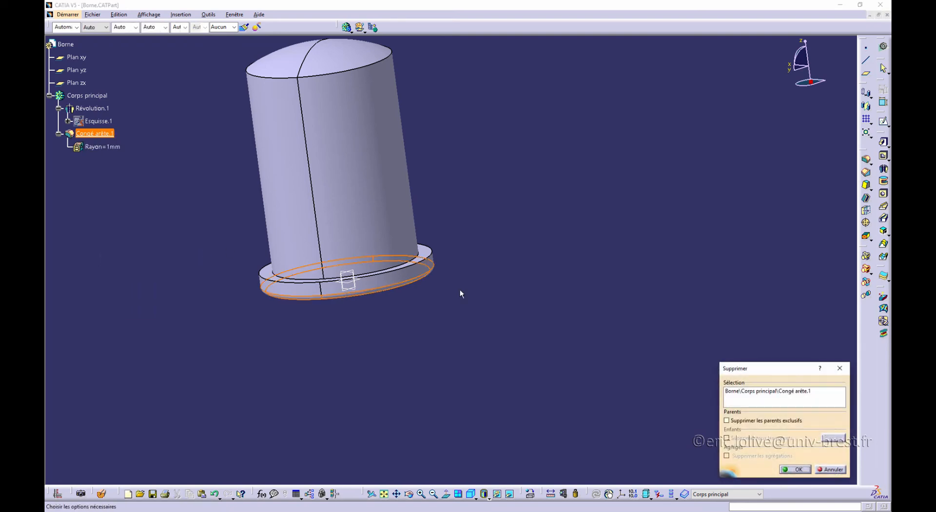
{"action": "left_click", "coordinate": [795, 470]}
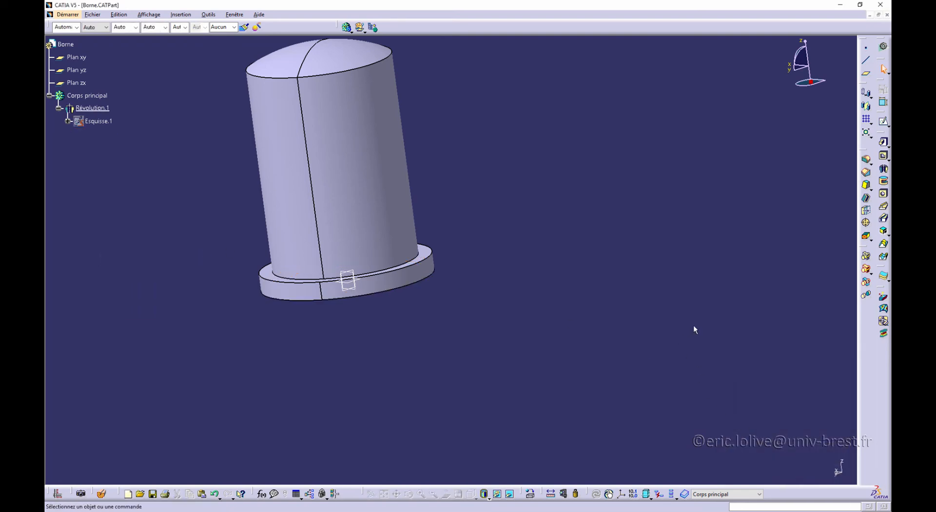
Chamfer the upper outer edge of the base flange in Longueur1/Angle mode with 1 mm length and 45 degrees.
{"action": "left_click", "coordinate": [866, 174]}
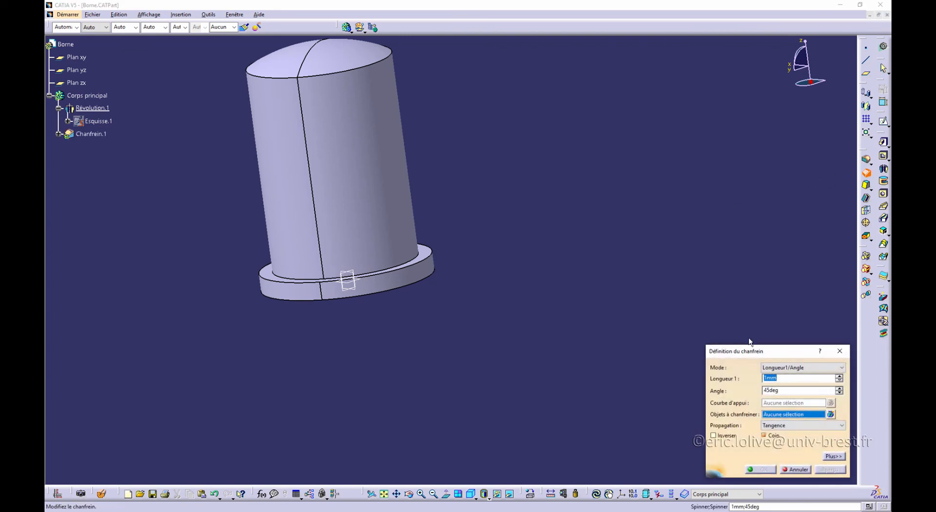
{"action": "left_click_drag", "start_coordinate": [755, 350], "coordinate": [513, 107]}
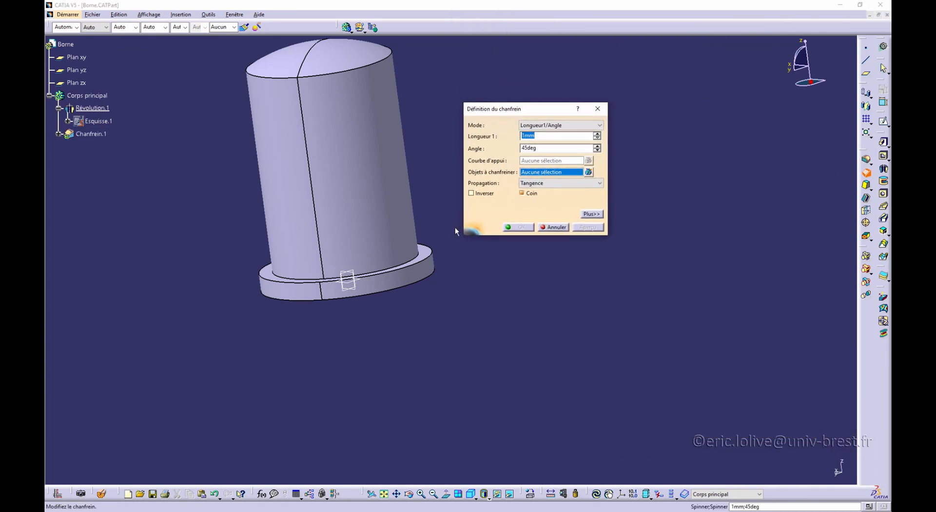
{"action": "left_click", "coordinate": [556, 126]}
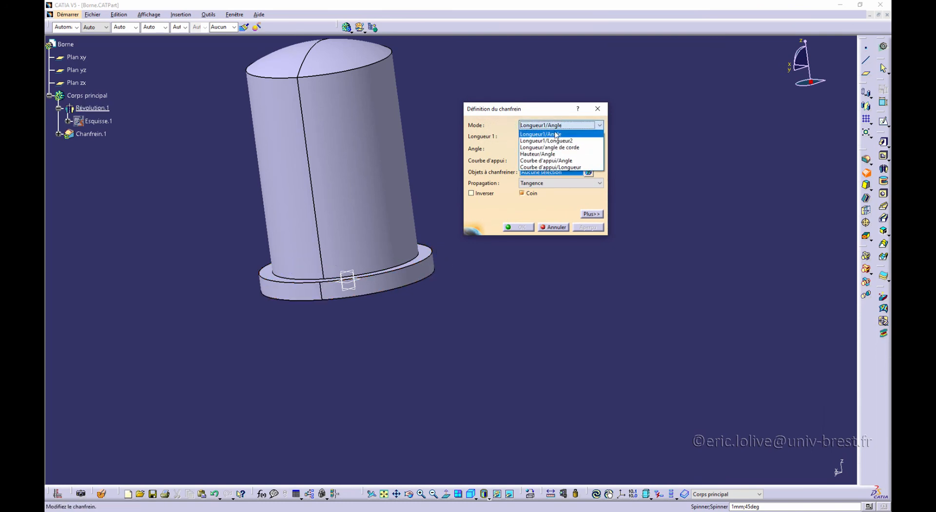
{"action": "left_click", "coordinate": [535, 141]}
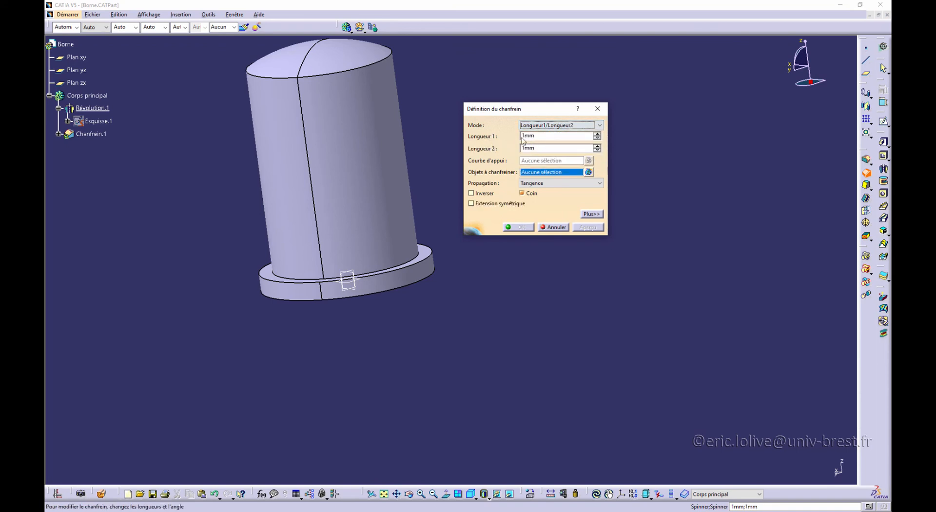
{"action": "left_click", "coordinate": [547, 125]}
{"action": "left_click", "coordinate": [543, 135]}
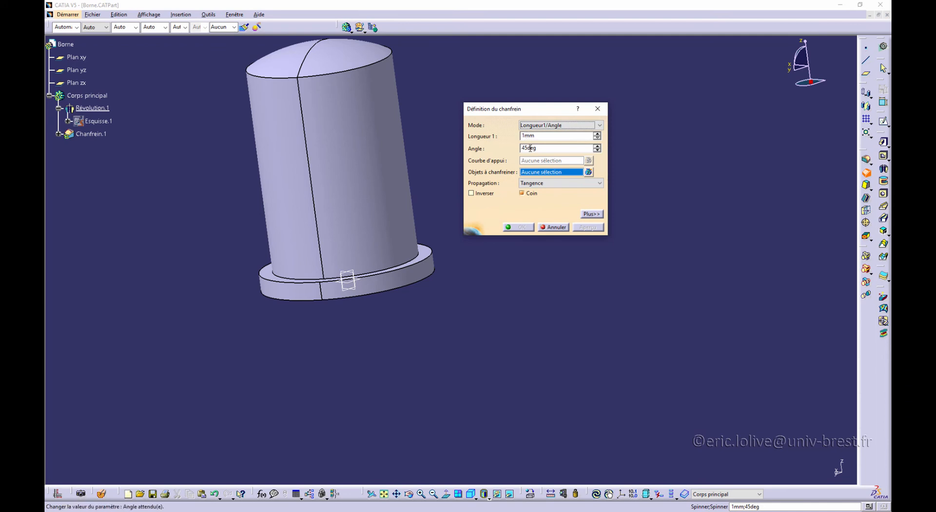
{"action": "left_click", "coordinate": [433, 259]}
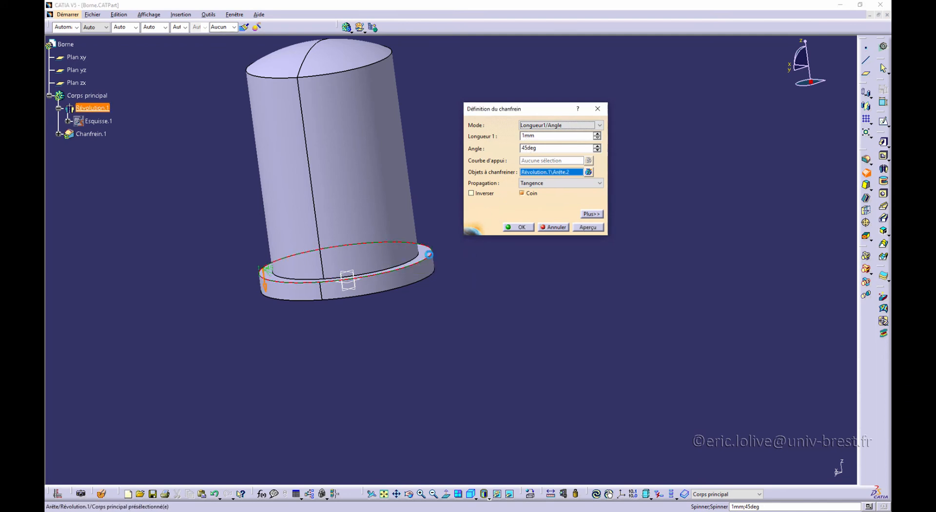
{"action": "left_click", "coordinate": [603, 228]}
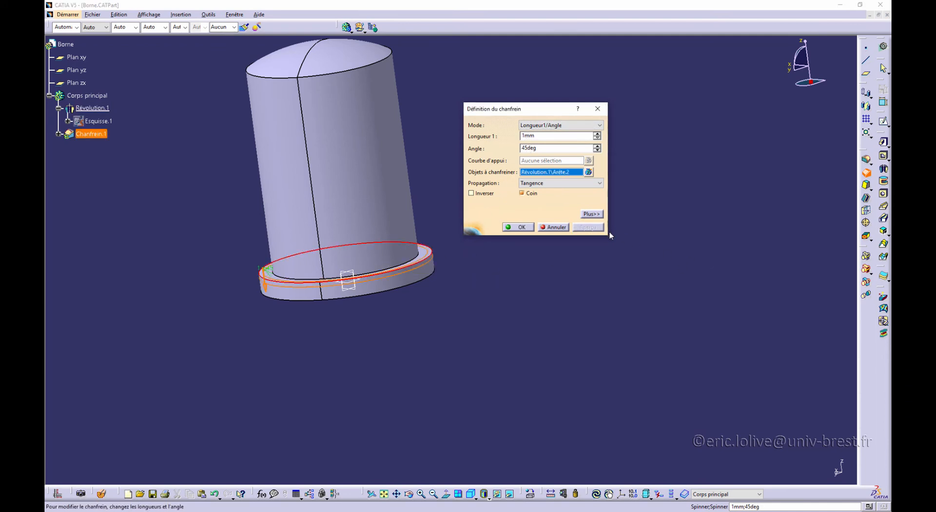
{"action": "left_click", "coordinate": [522, 229]}
Extend the existing chamfer to the flange's bottom face so its outer and bore edges are also chamfered.
{"action": "middle_click_drag", "start_coordinate": [476, 322], "coordinate": [428, 251]}
{"action": "double_click", "coordinate": [91, 134]}
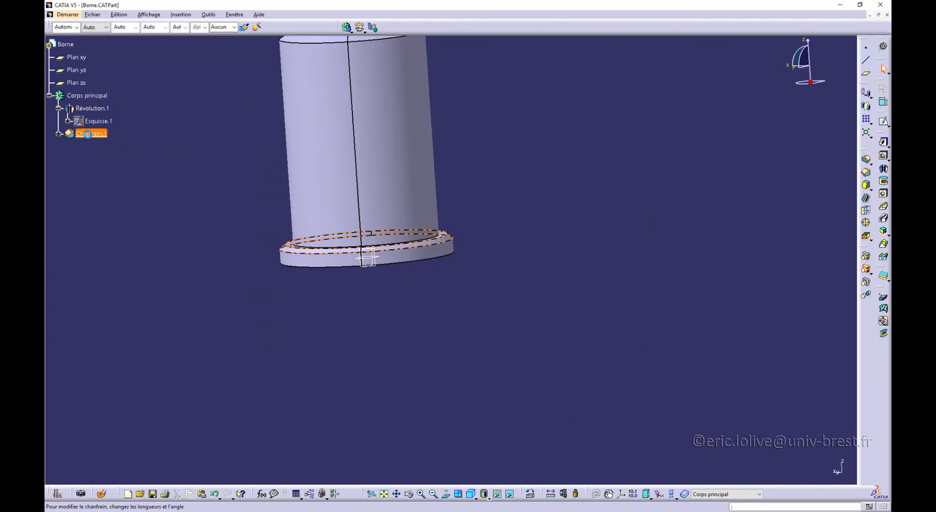
{"action": "middle_click_drag", "start_coordinate": [519, 297], "coordinate": [410, 210]}
{"action": "left_click", "coordinate": [375, 214]}
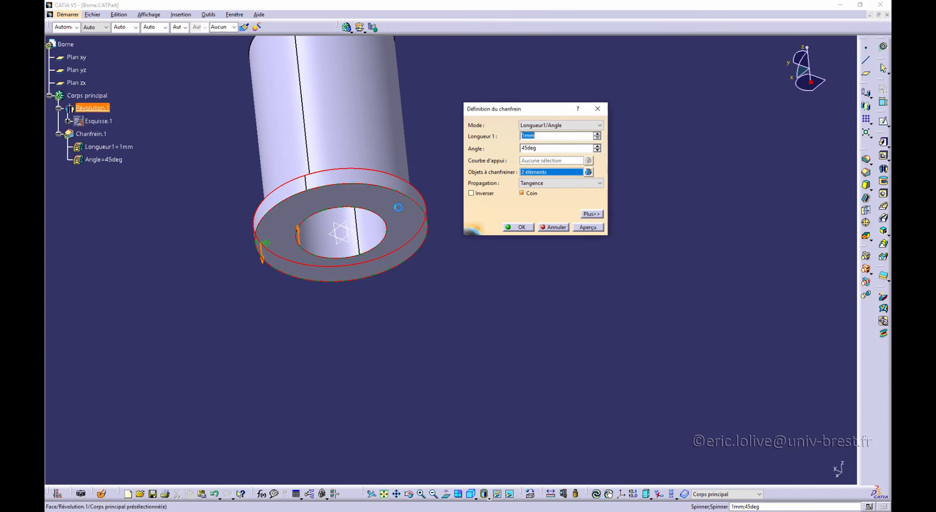
{"action": "left_click", "coordinate": [519, 227]}
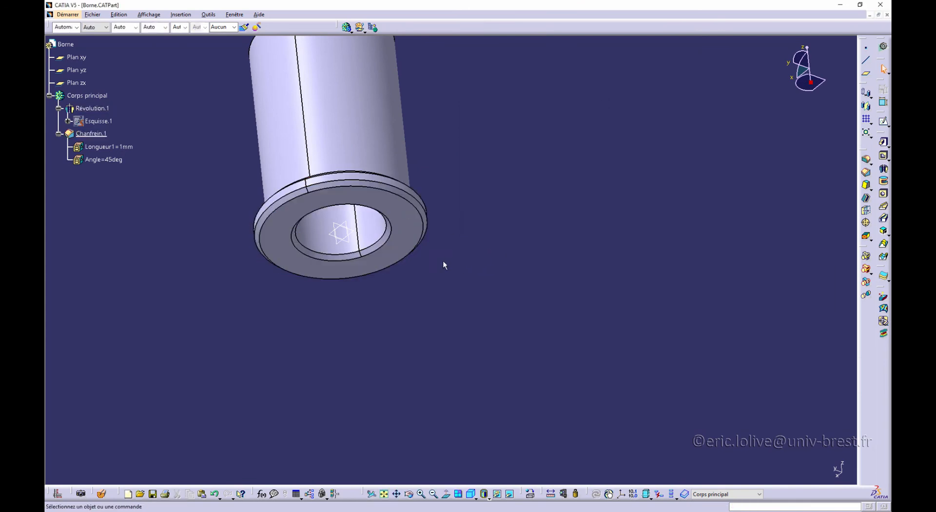
Delete the chamfer feature from the main body.
{"action": "middle_click_drag", "start_coordinate": [443, 260], "coordinate": [410, 236]}
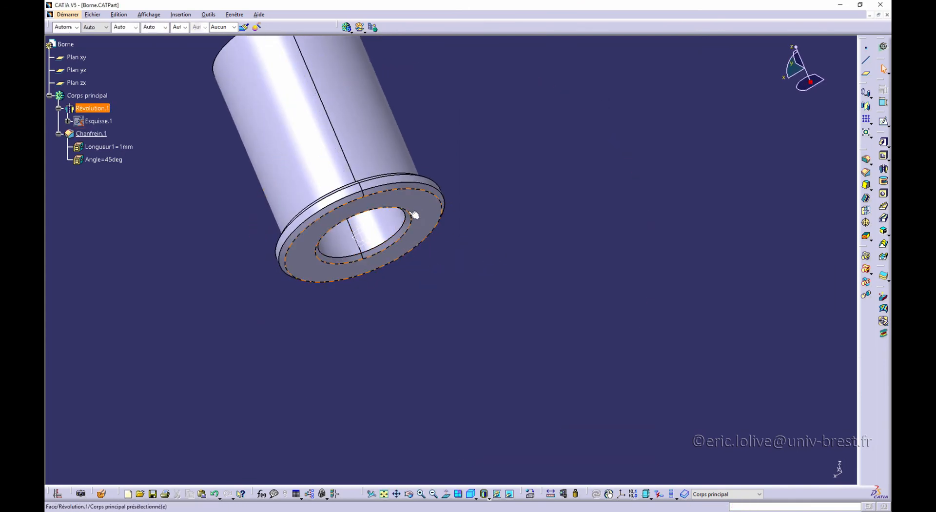
{"action": "middle_click_drag", "start_coordinate": [486, 211], "coordinate": [442, 327]}
{"action": "middle_click_drag", "start_coordinate": [239, 152], "coordinate": [309, 87]}
{"action": "middle_click_drag", "start_coordinate": [443, 212], "coordinate": [507, 240]}
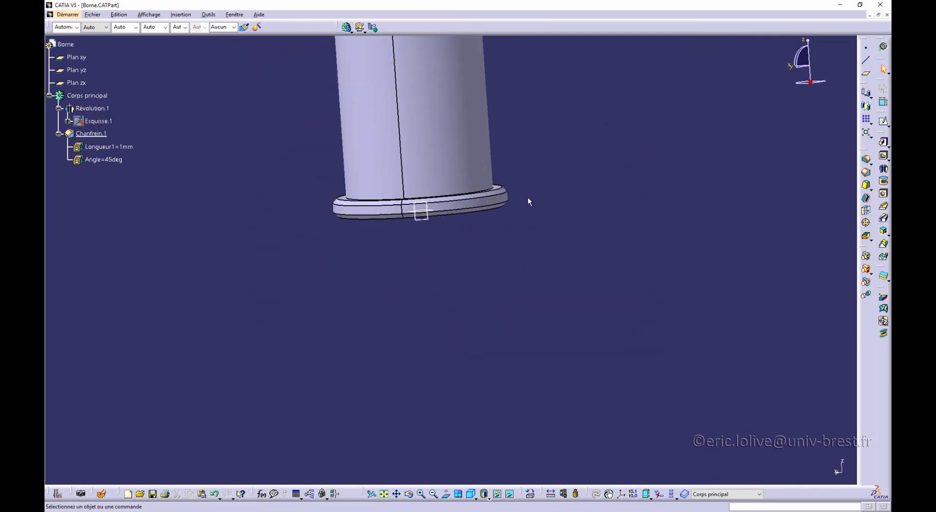
{"action": "middle_click_drag", "start_coordinate": [528, 198], "coordinate": [523, 243]}
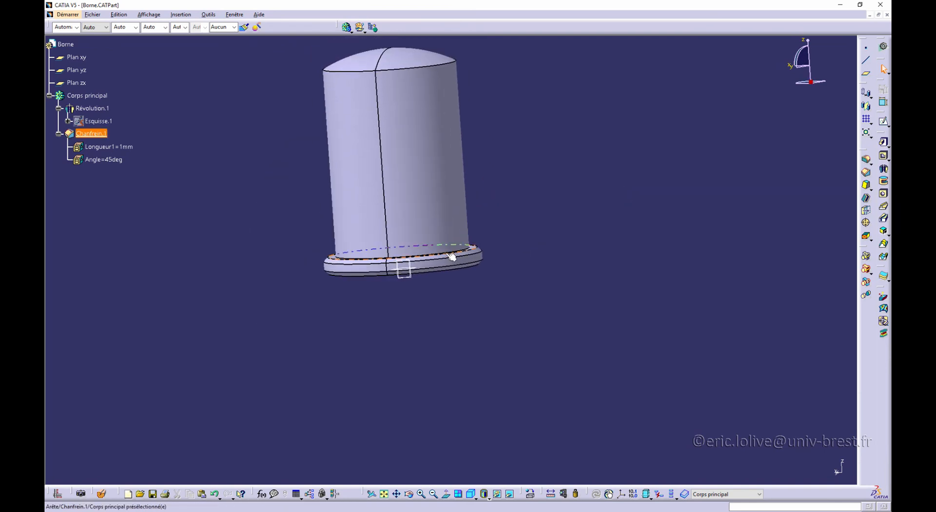
{"action": "double_click", "coordinate": [100, 134]}
{"action": "key", "text": "Delete"}
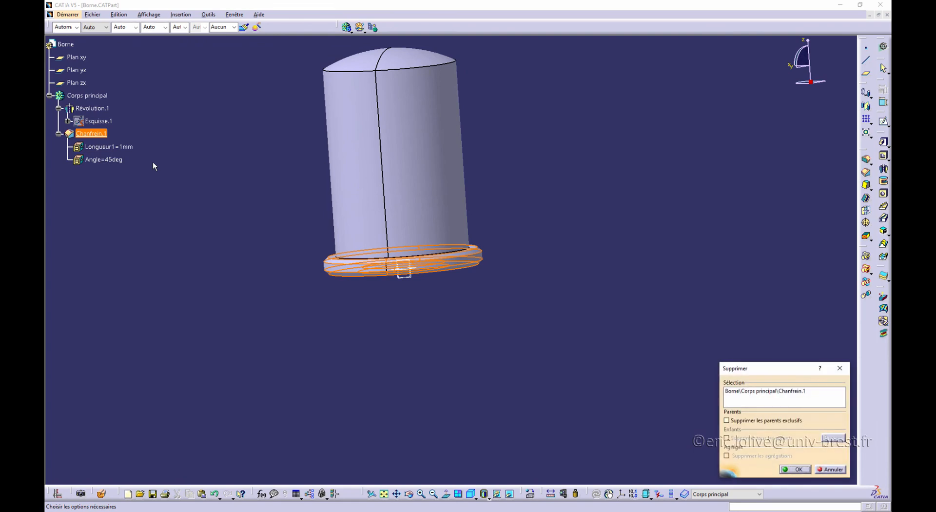
{"action": "key", "text": "Return"}
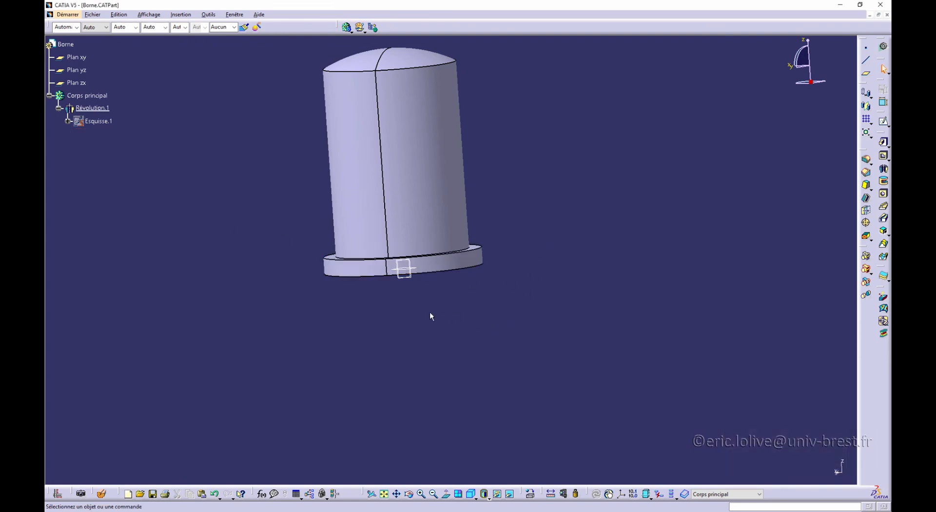
Save the Borne part document.
{"action": "middle_click_drag", "start_coordinate": [418, 326], "coordinate": [507, 279]}
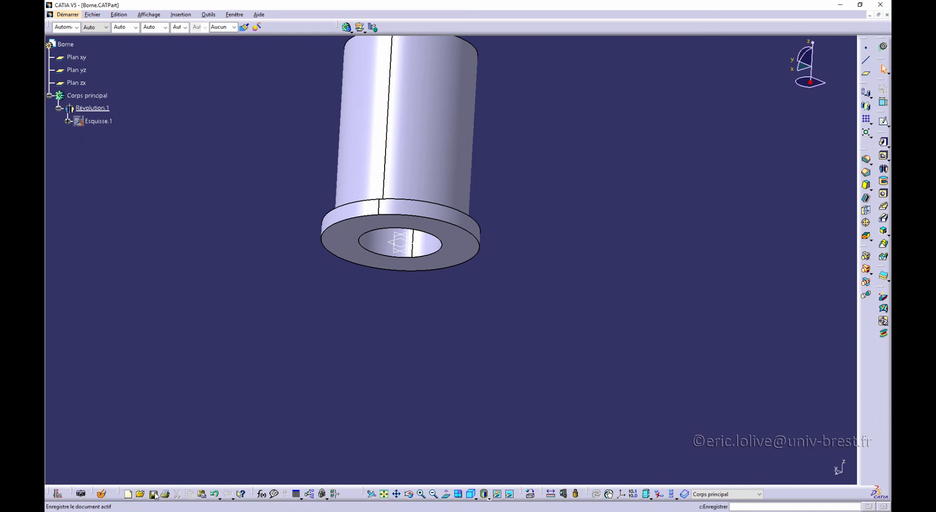
{"action": "left_click", "coordinate": [92, 15]}
{"action": "left_click", "coordinate": [106, 71]}
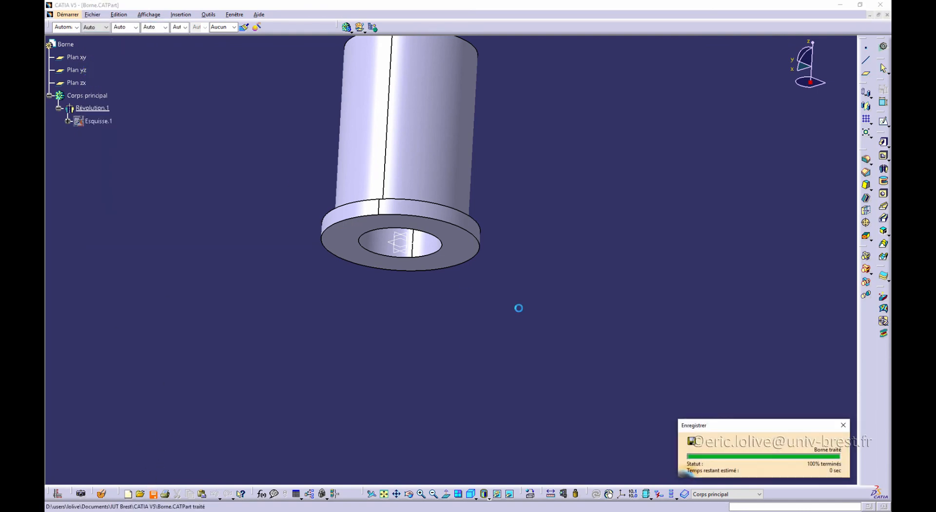